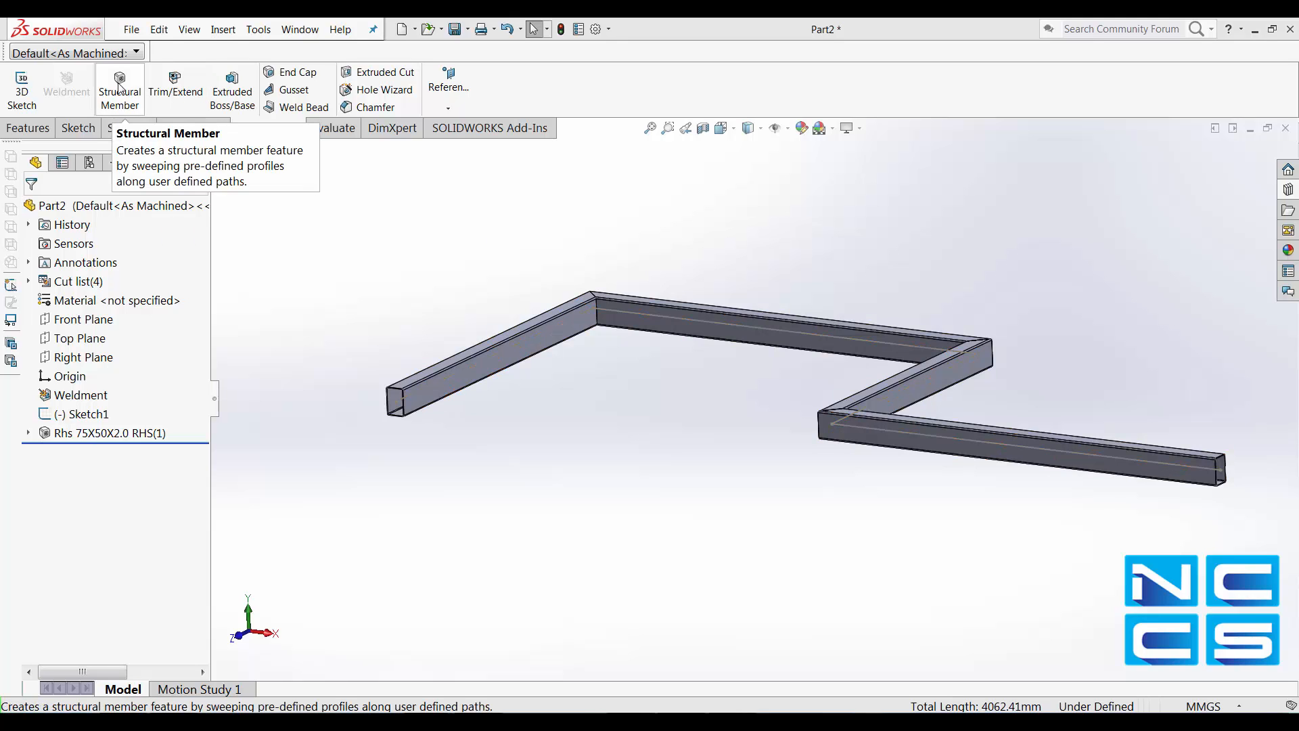
Step: Review the existing RHS structural member's settings and available section types, and examine the profile at its open end
click(95, 433)
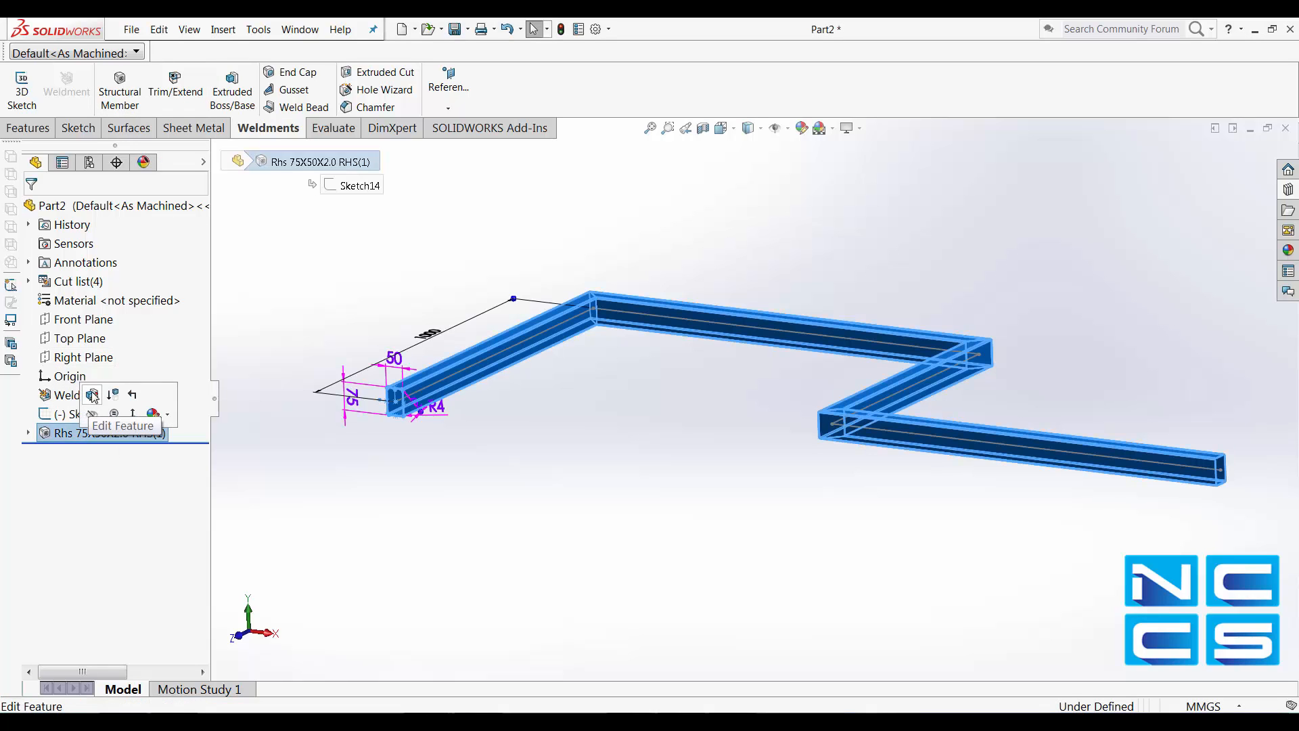
click(94, 397)
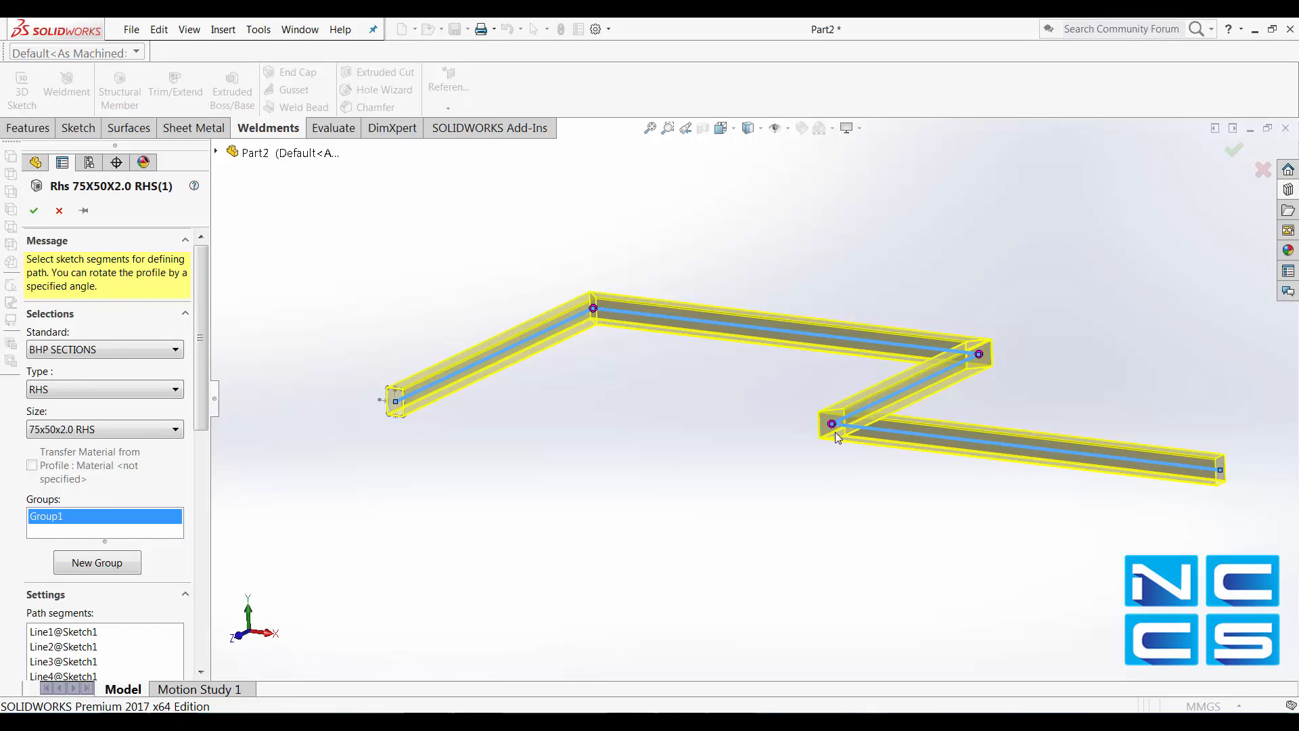
click(177, 390)
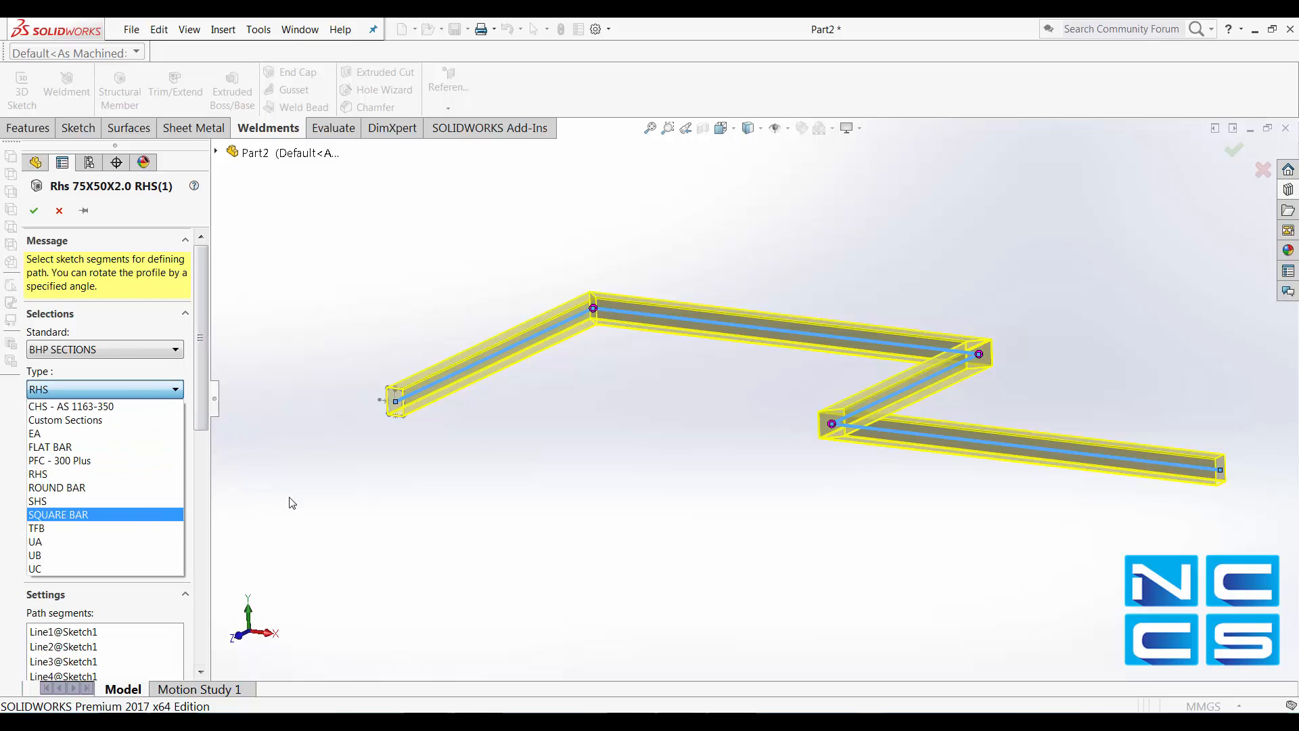
click(348, 485)
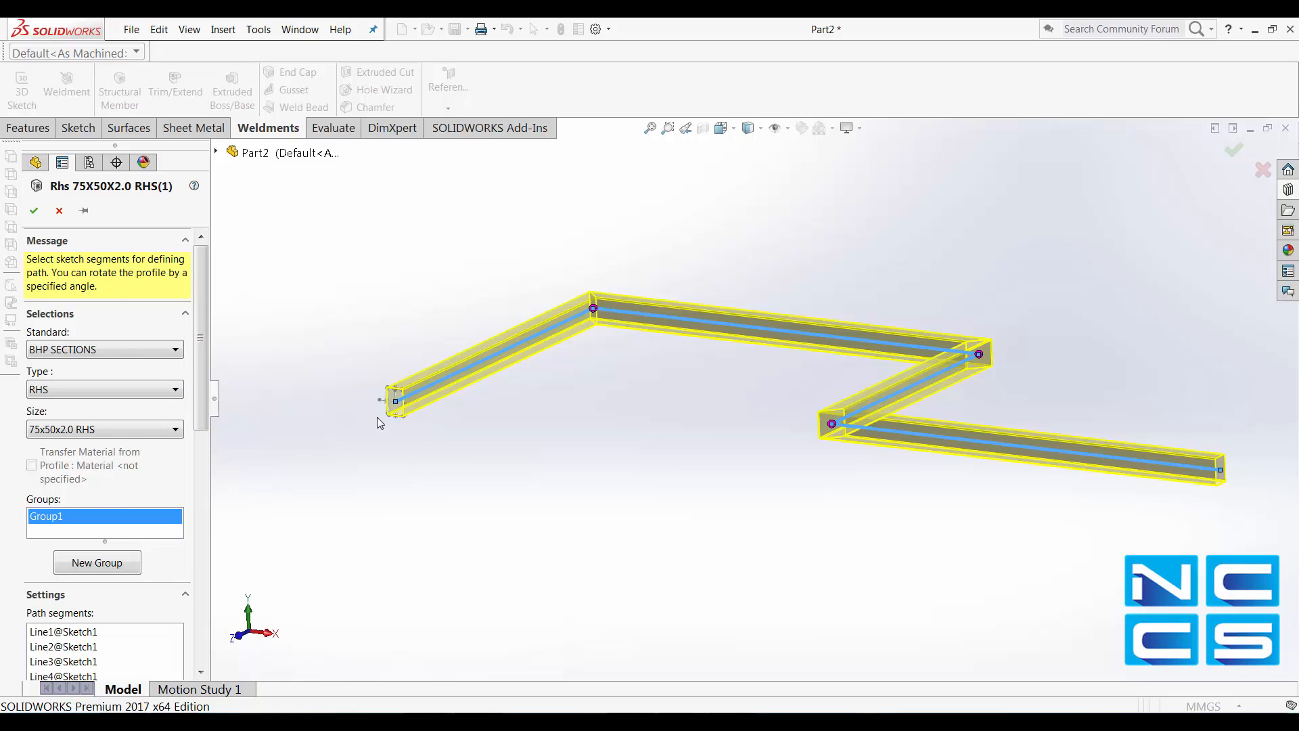
scroll(424, 396, down, 8)
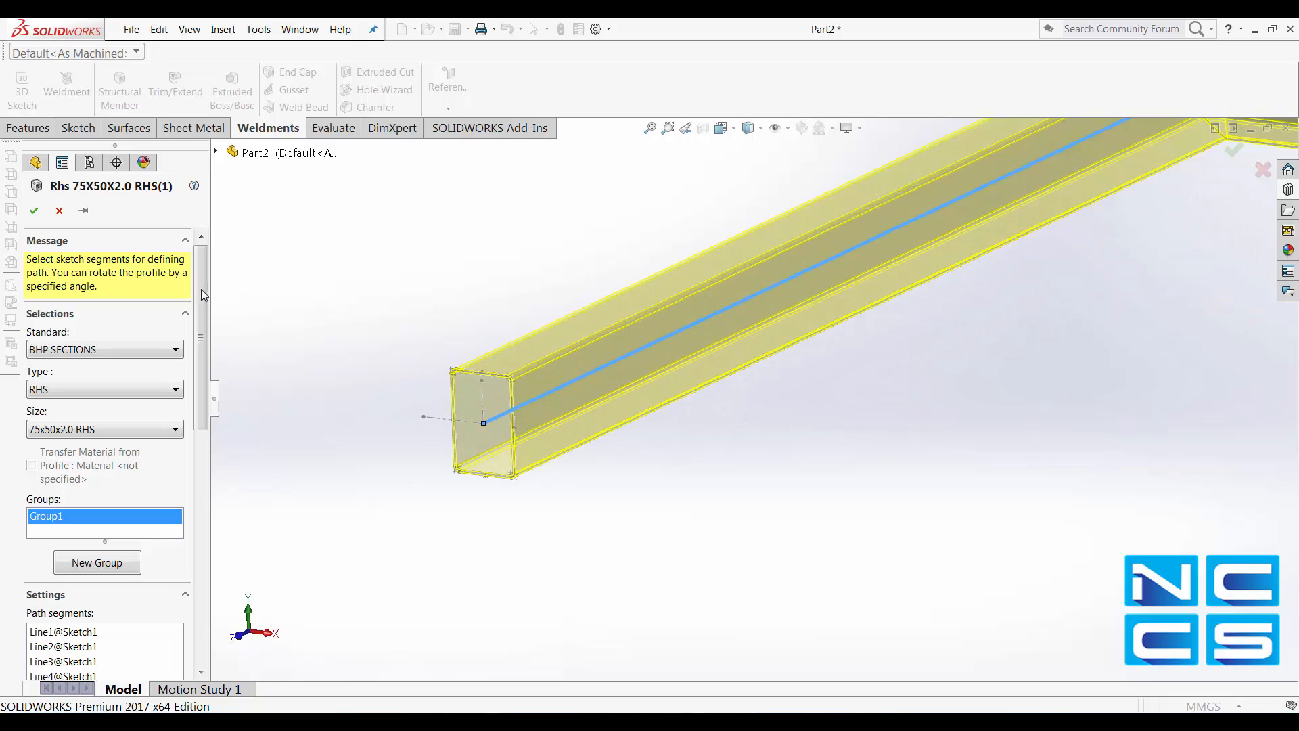
click(33, 211)
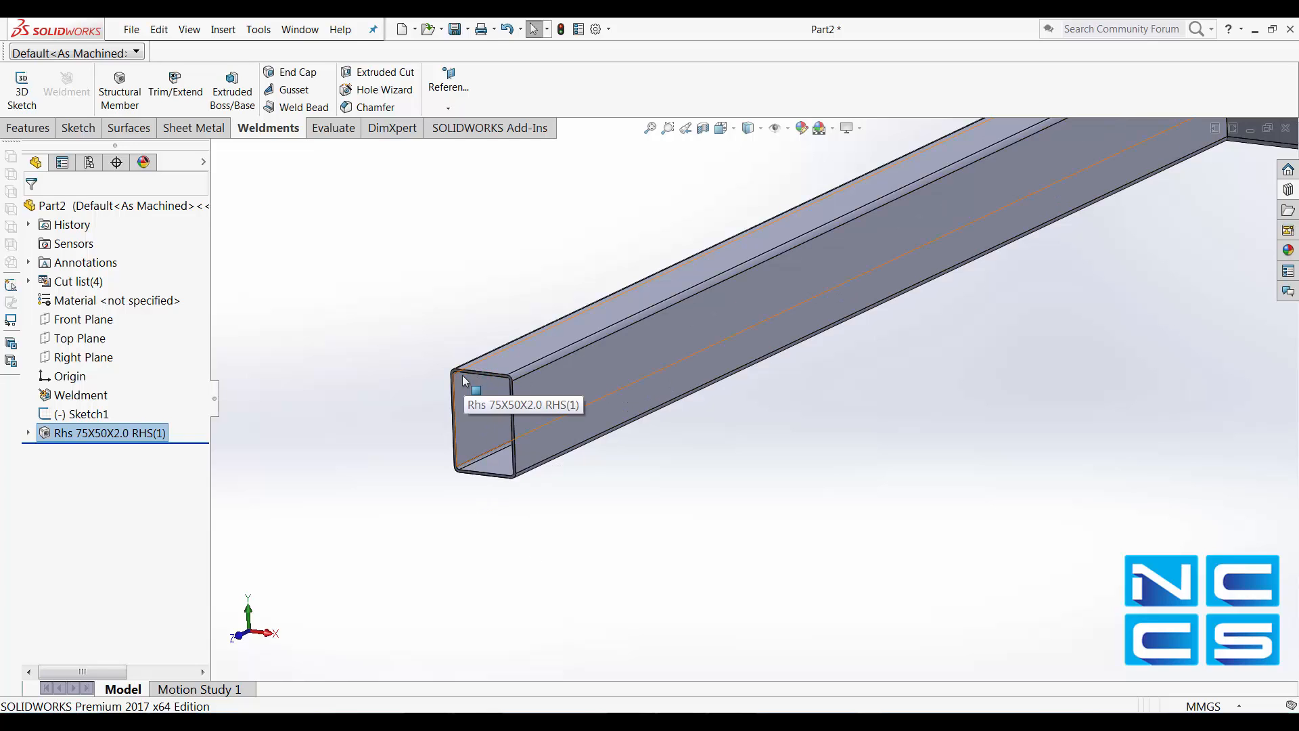
scroll(1110, 291, up, 3)
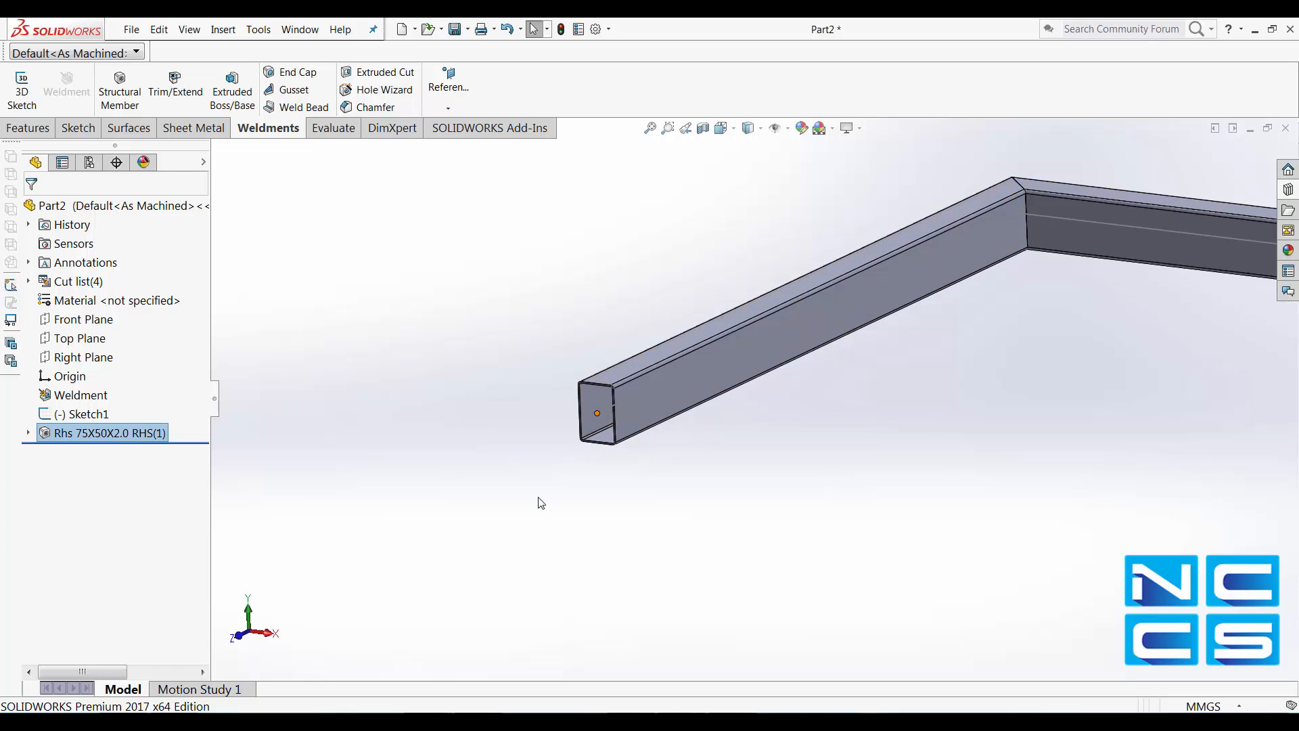
click(520, 561)
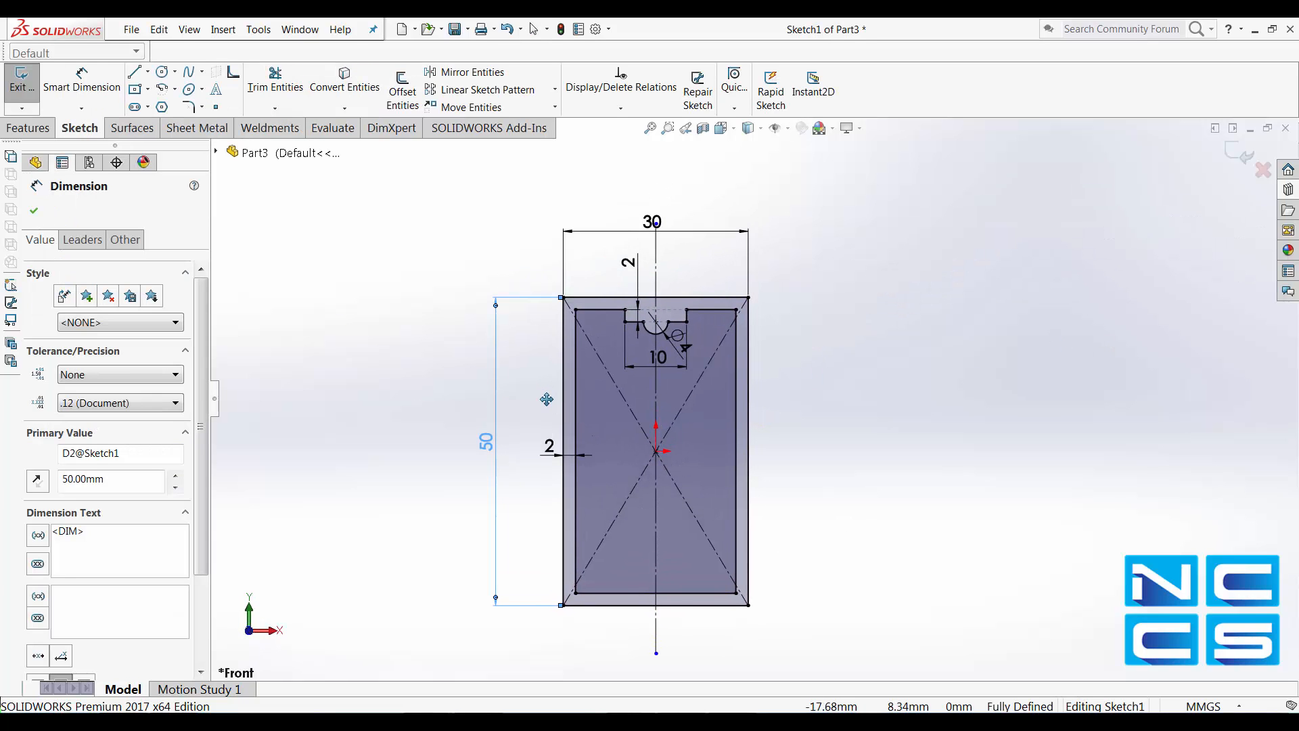
Step: Examine the notch along the upper edge of the 50 x 30 profile sketch and exit the sketch
click(411, 448)
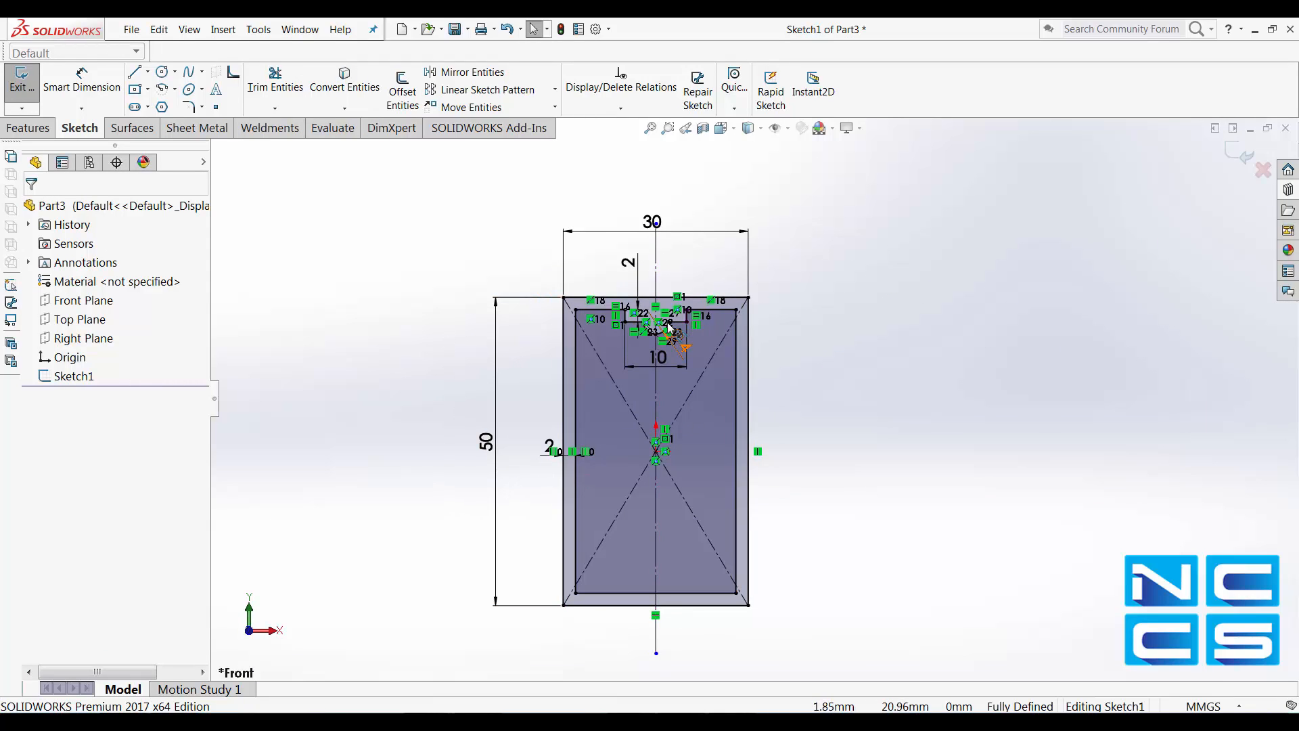
scroll(645, 302, up, 5)
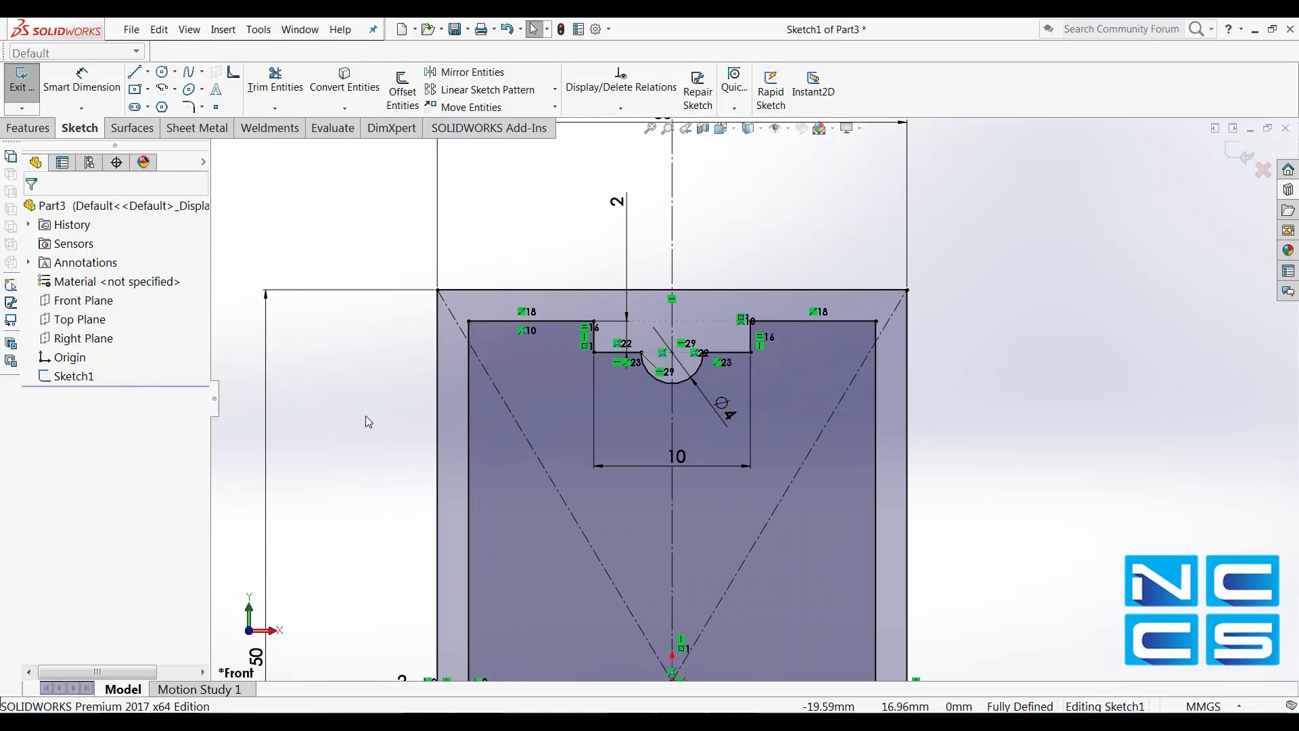
scroll(369, 421, up, 2)
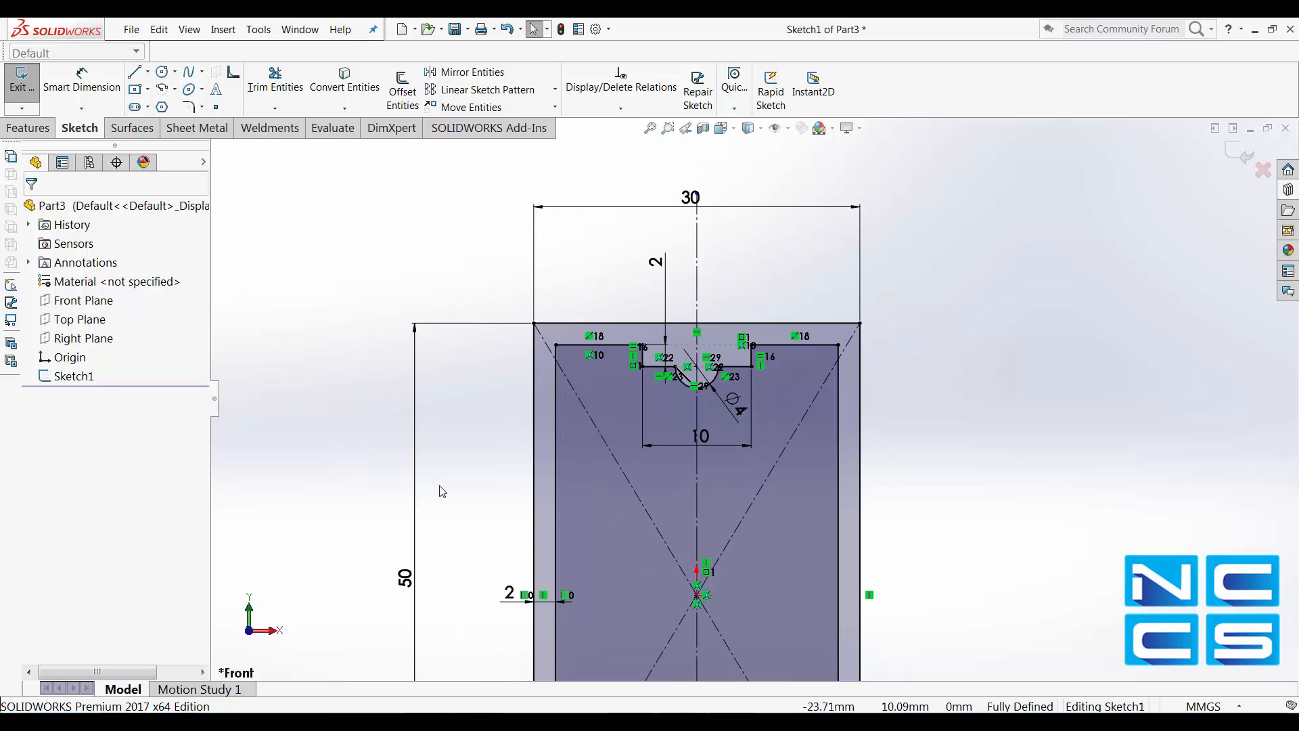
ctrl+middle_drag(440, 487, 420, 382)
key(z)
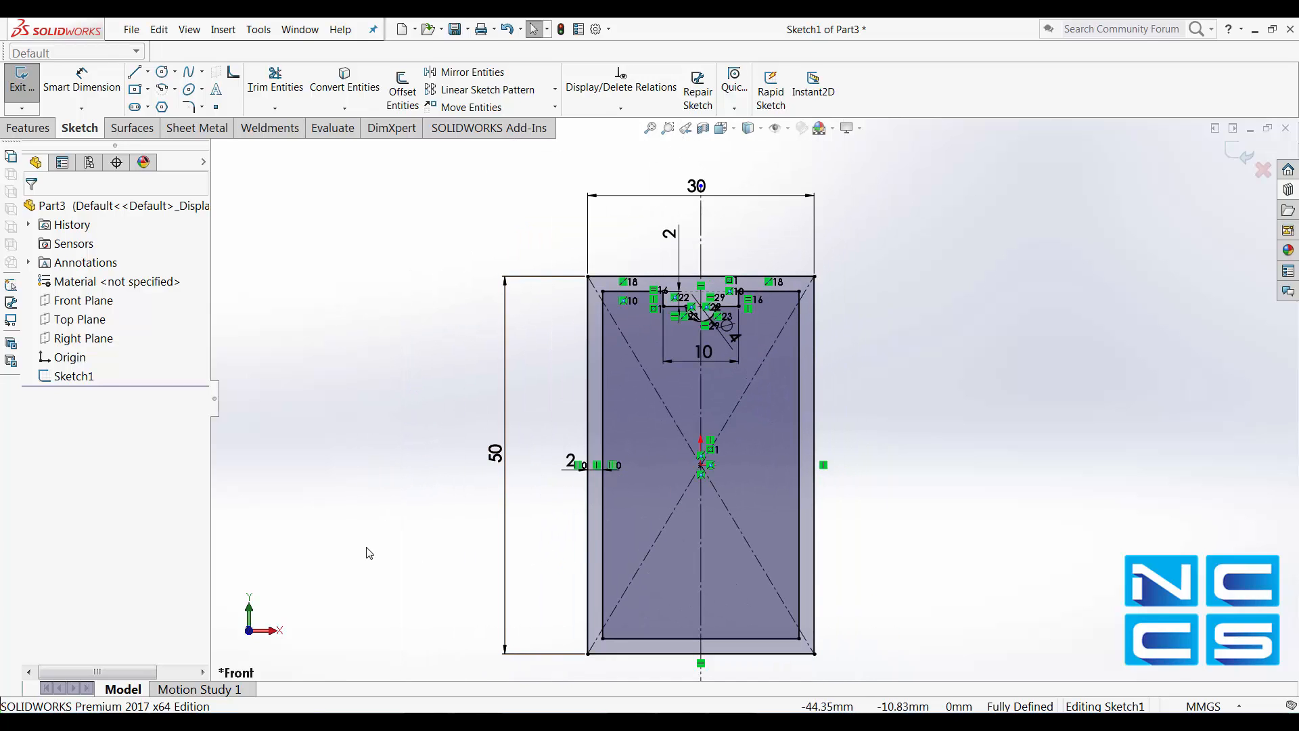
click(20, 80)
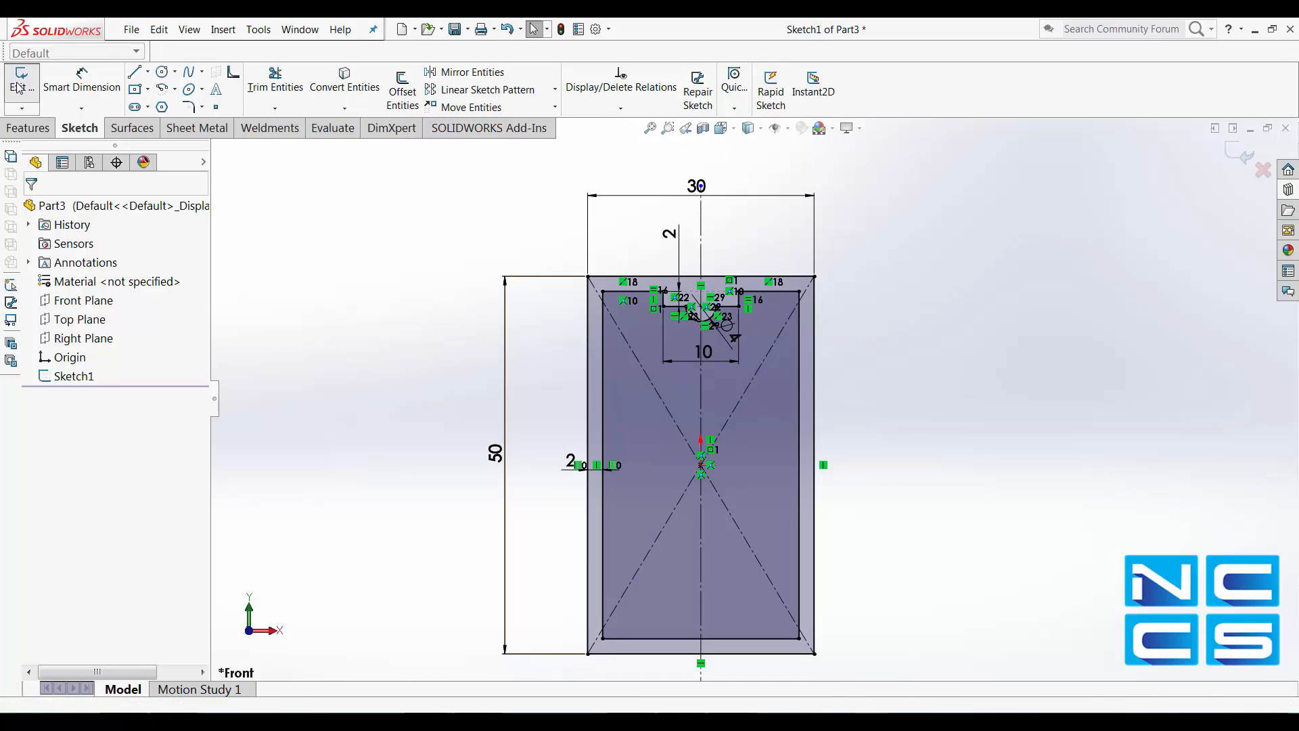
Step: Select the profile sketch and start saving the part with the file type Lib Feat Part (*.sldlfp)
click(80, 379)
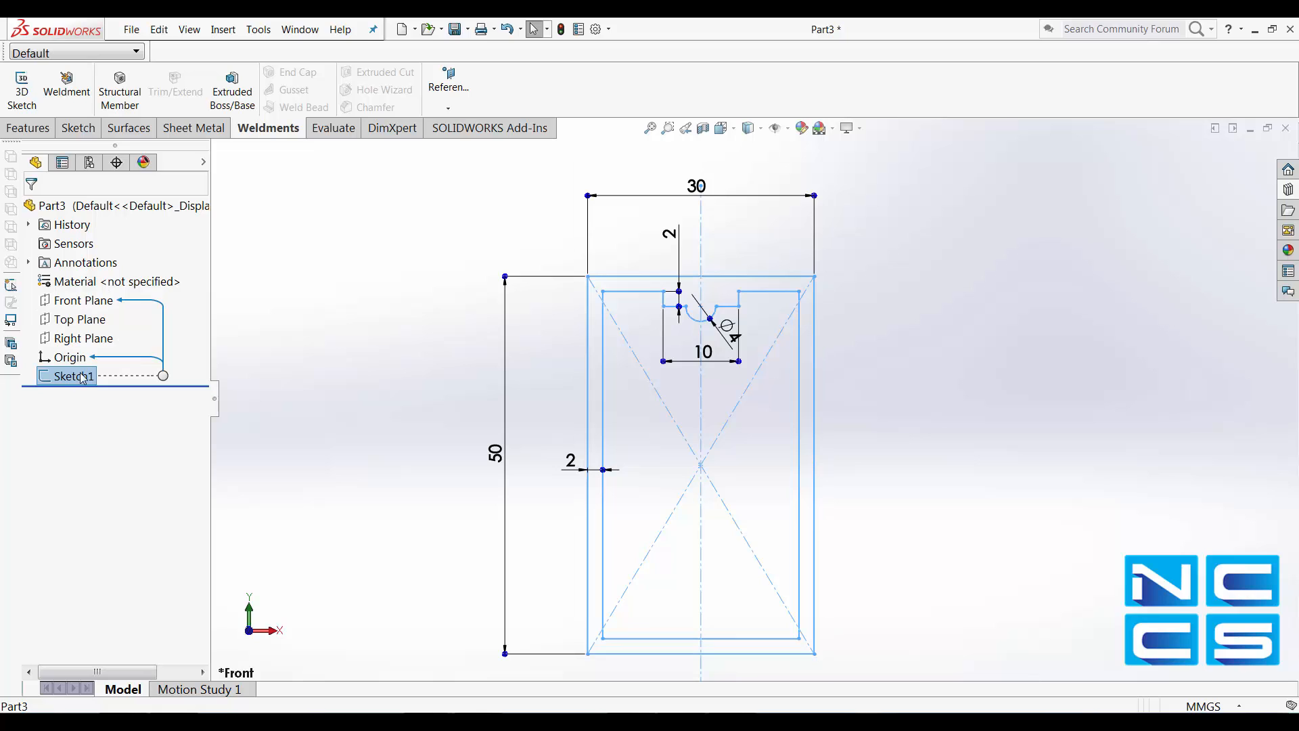
click(131, 29)
click(176, 207)
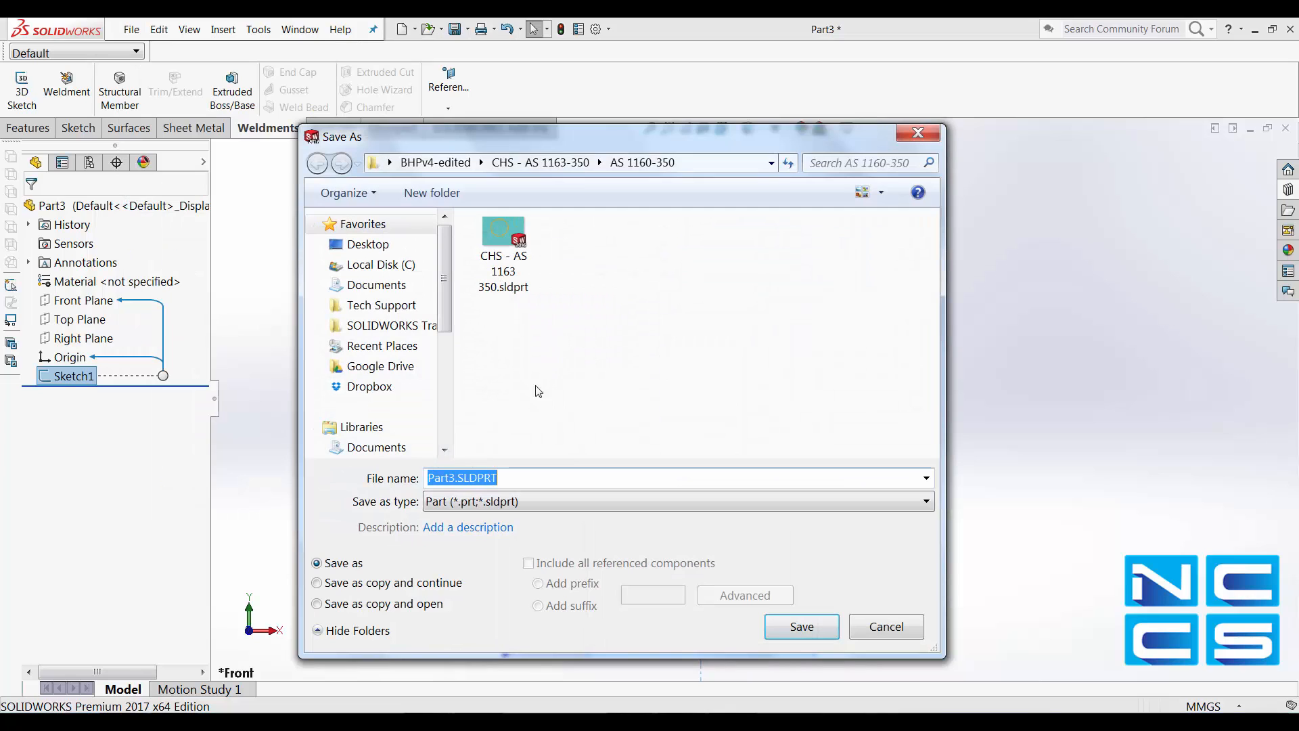
click(510, 500)
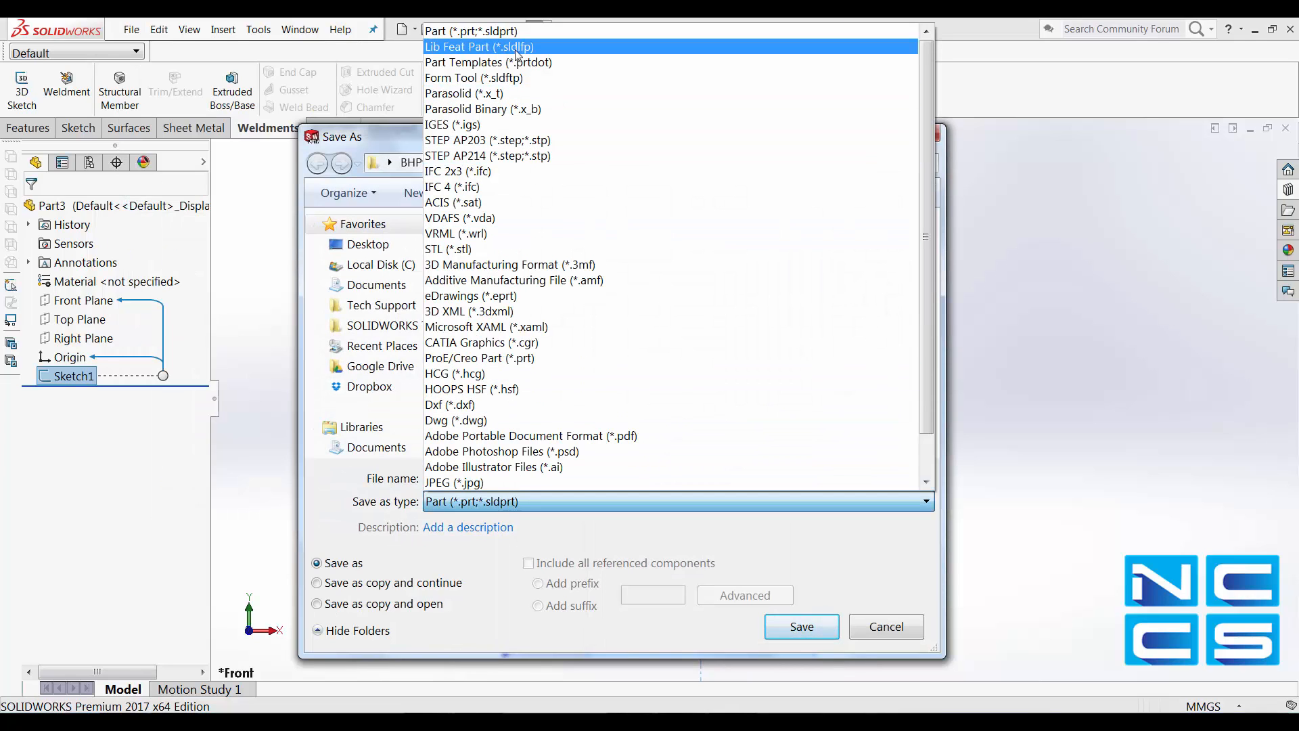
click(547, 47)
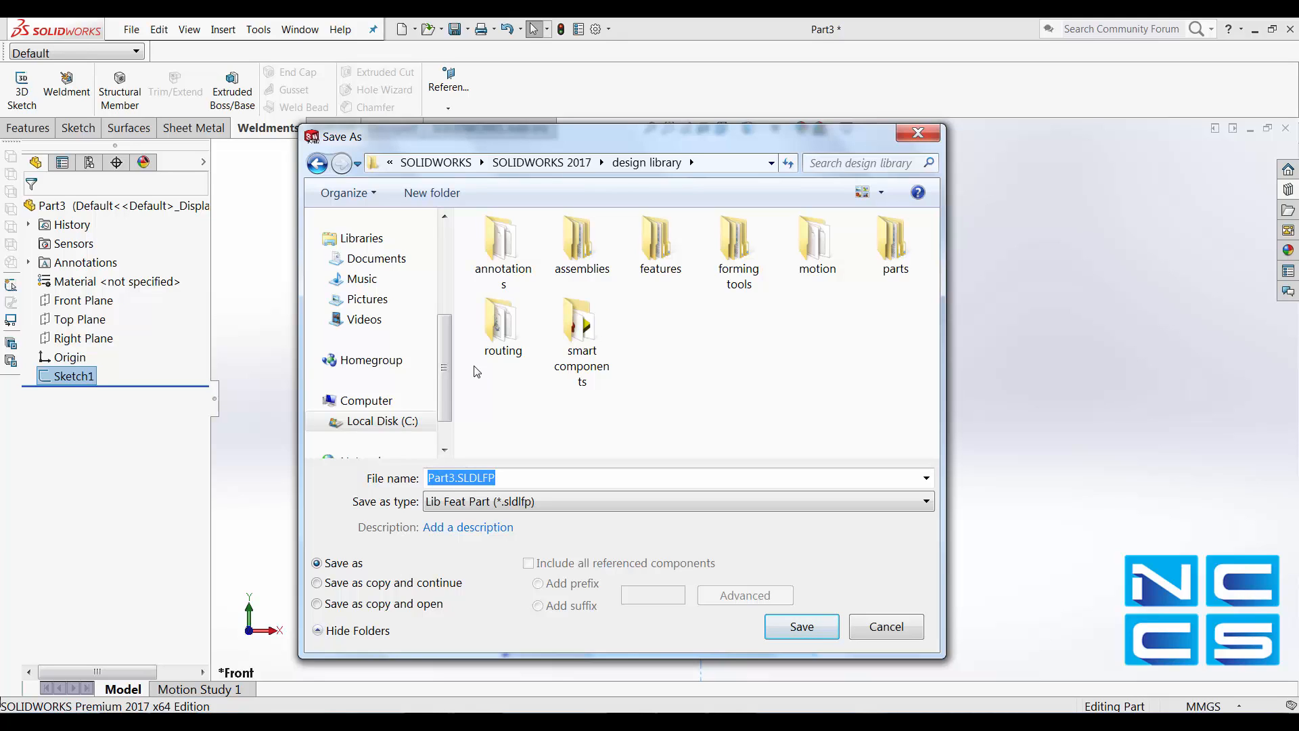
Step: Save the library feature part as Rectangle 50x30 in the Custom Sections folder within BHP SECTIONS
click(400, 264)
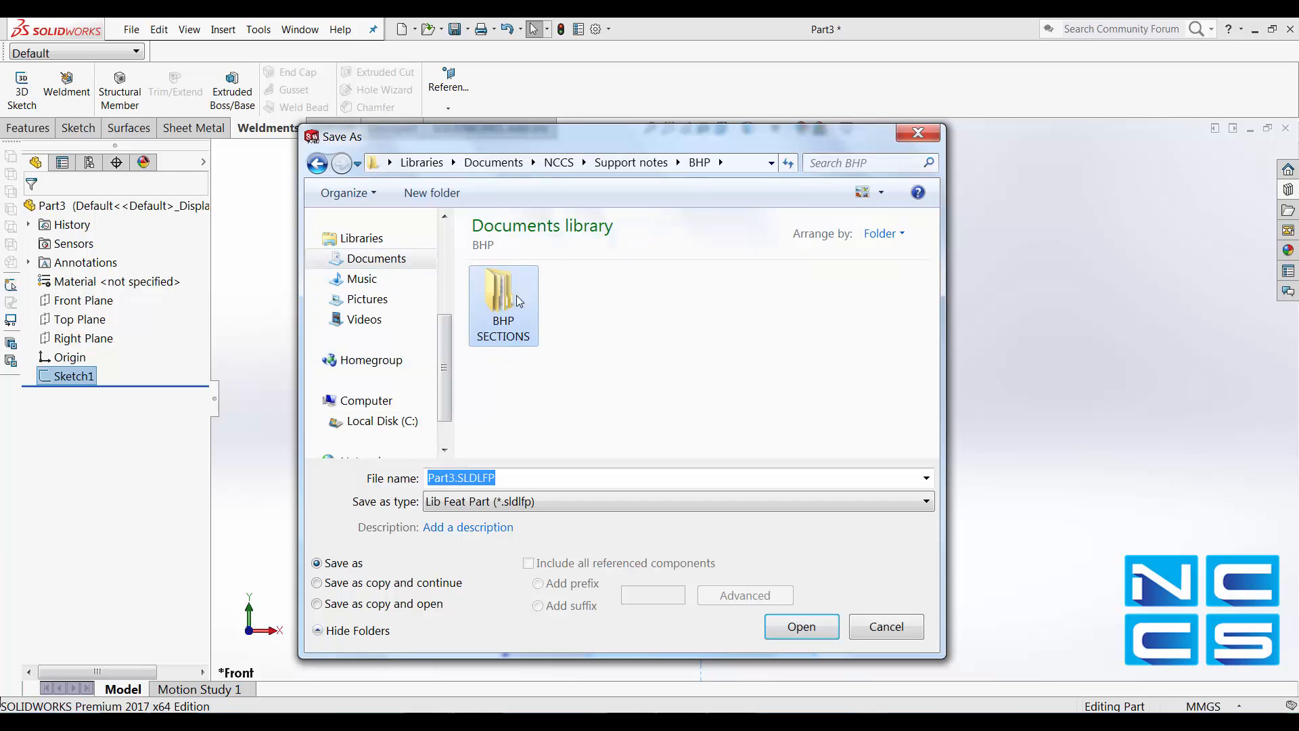
double_click(517, 295)
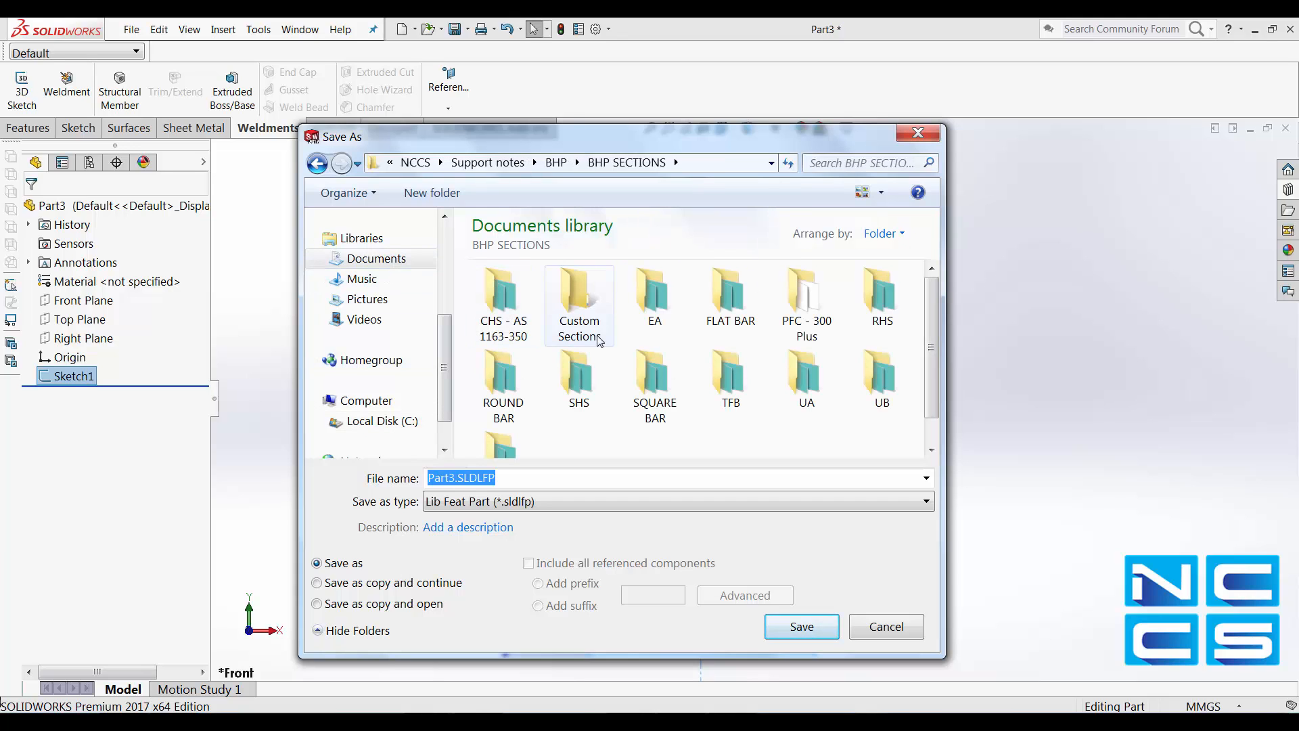
double_click(579, 298)
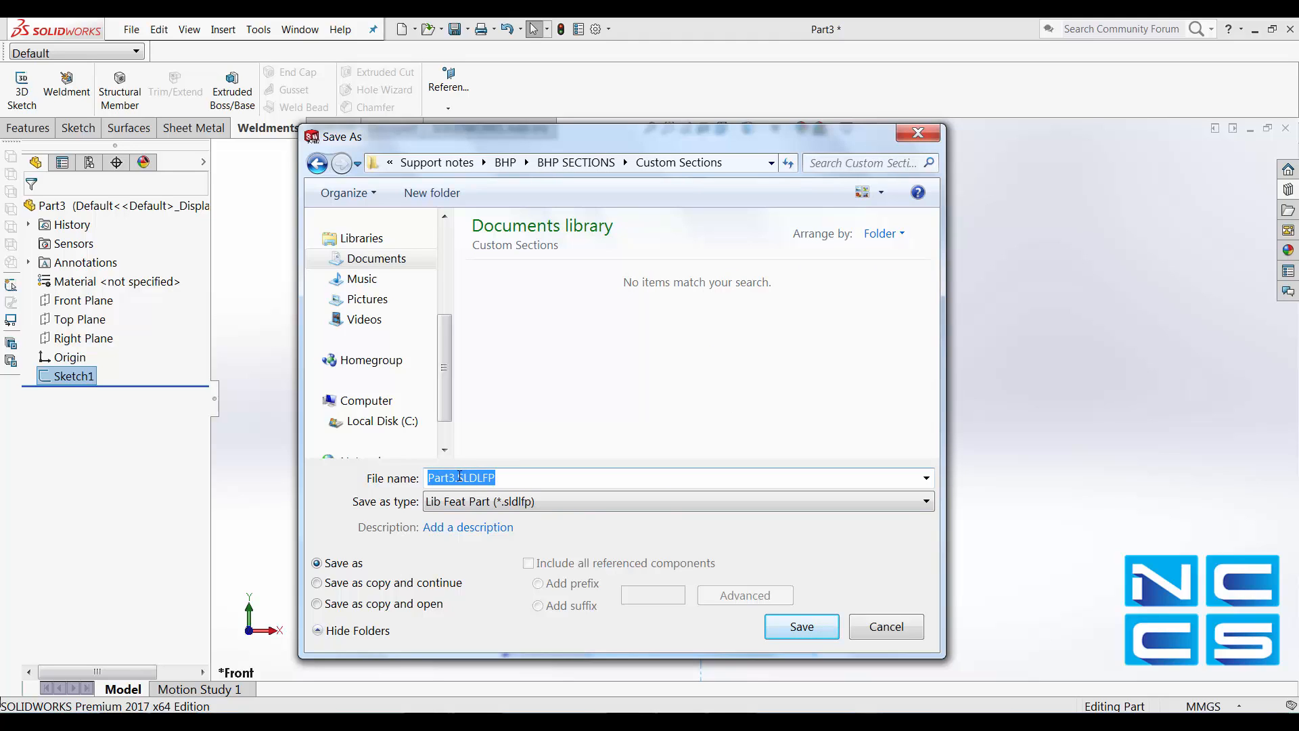
text(Rectangle 50x30)
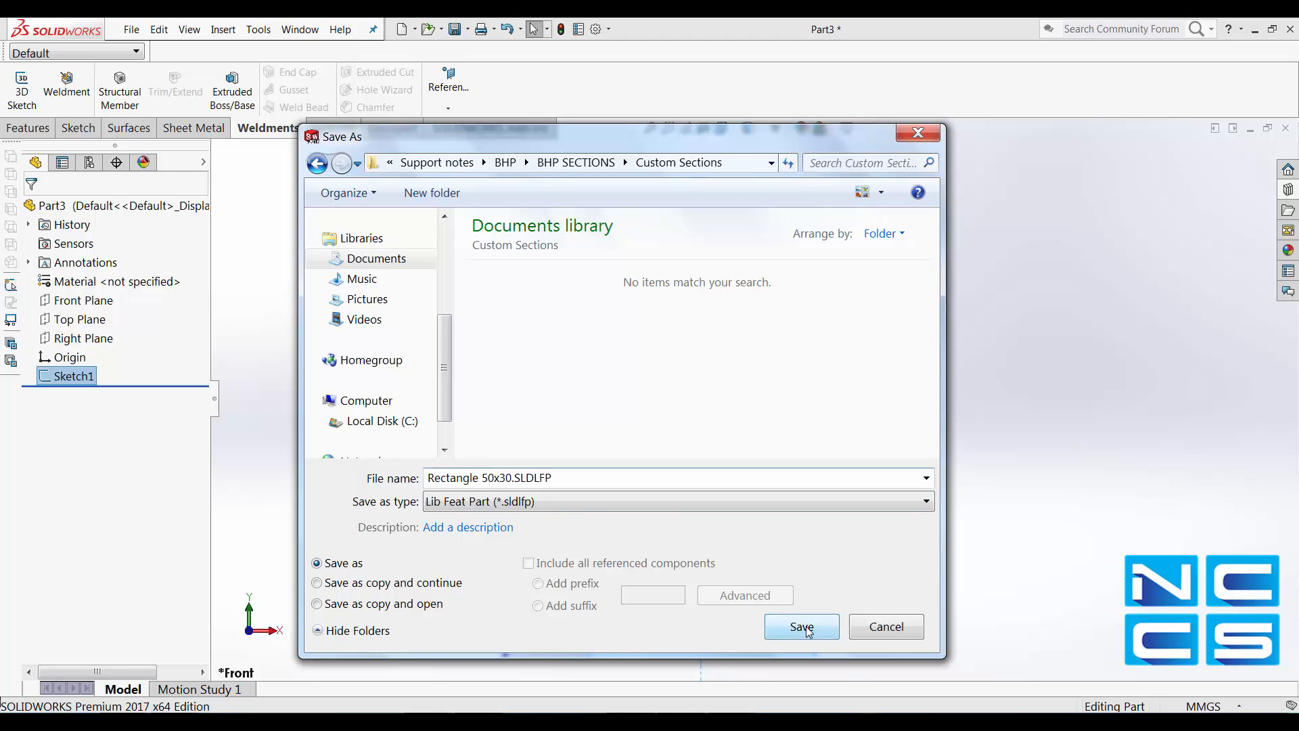
click(803, 626)
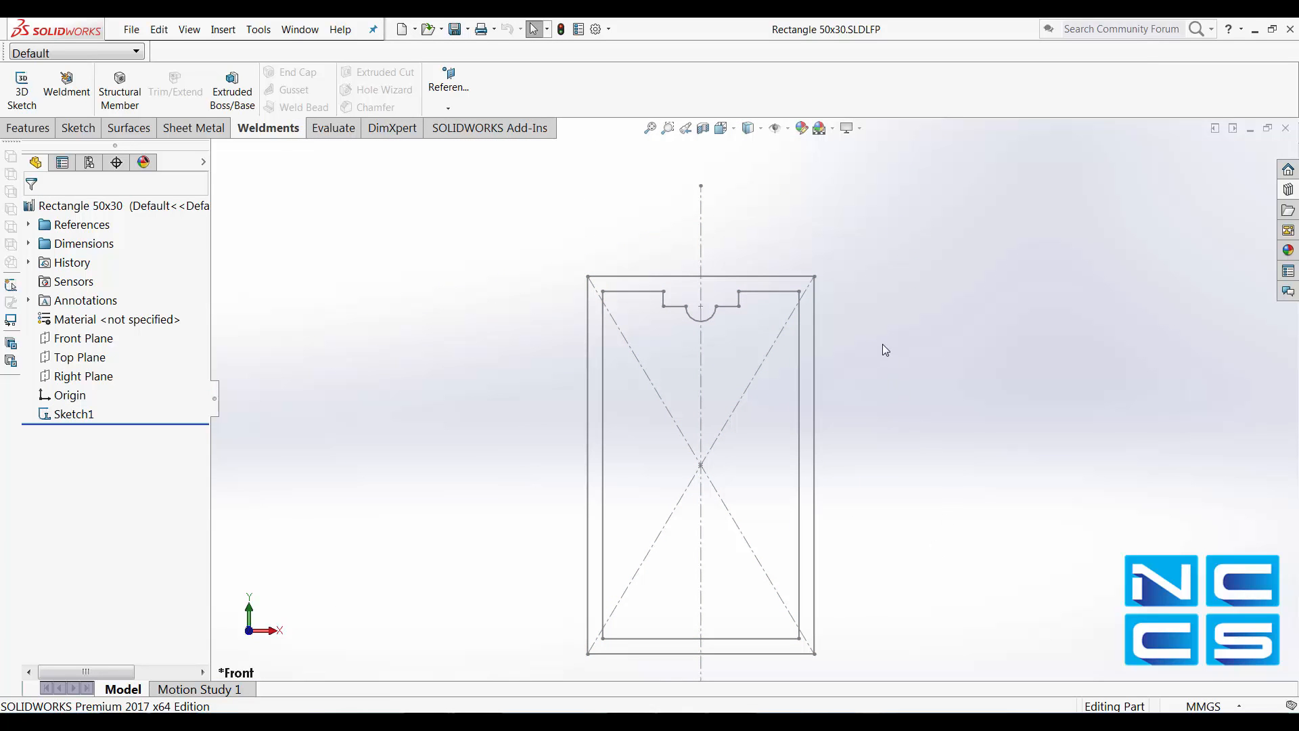
Step: Edit the profile sketch to add a point at the midpoint of the outer rectangle's upper edge, and exit the sketch
click(80, 414)
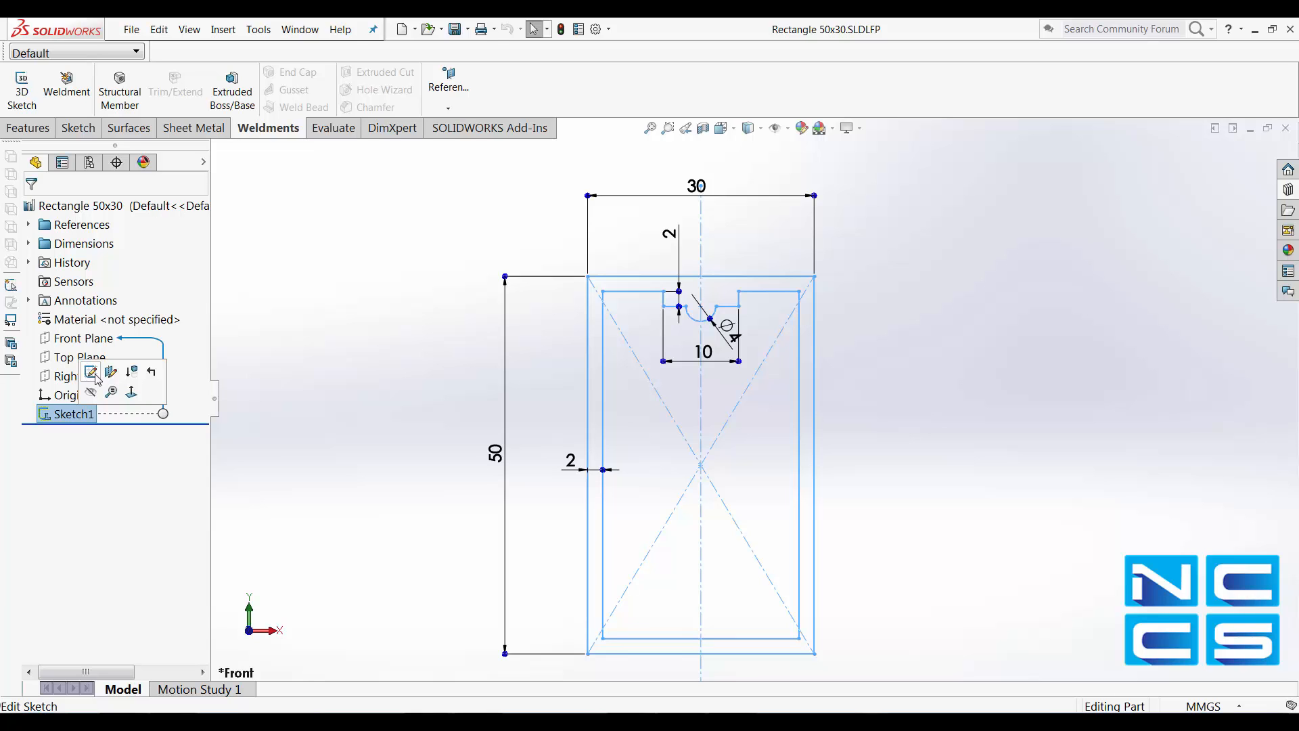
click(95, 376)
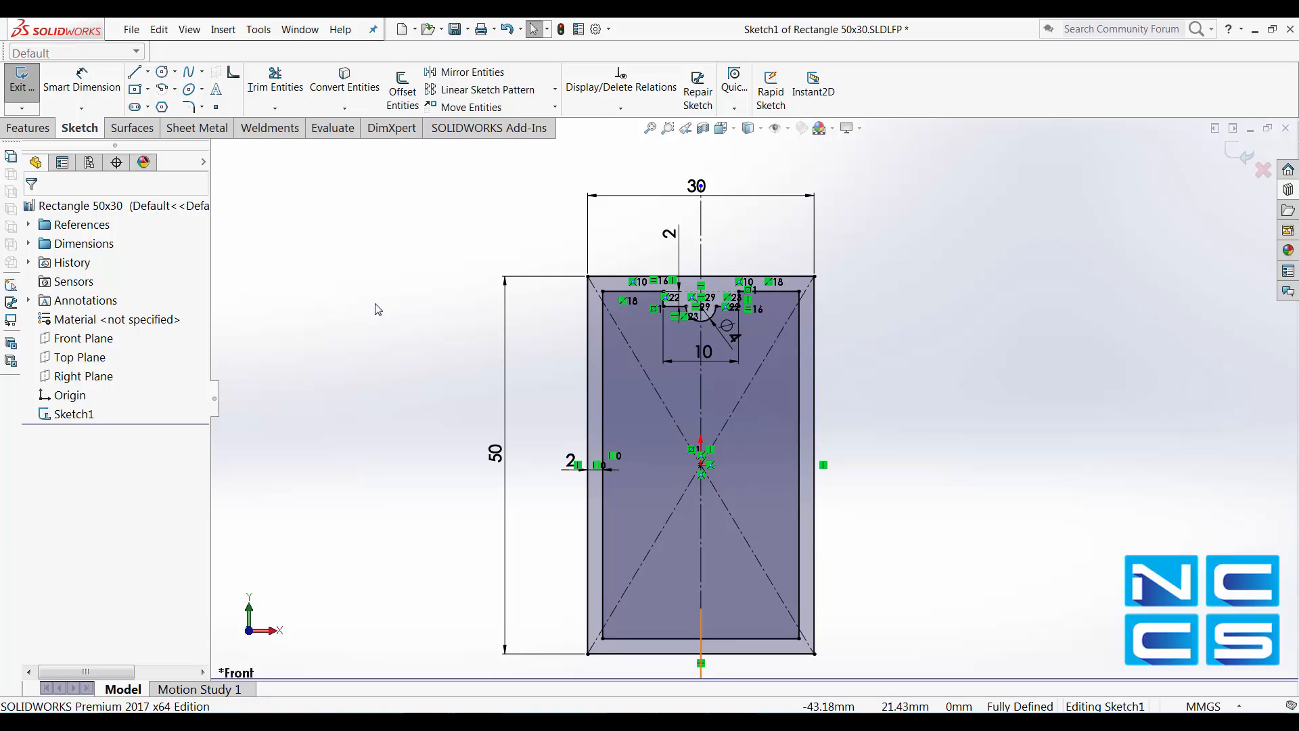
click(216, 107)
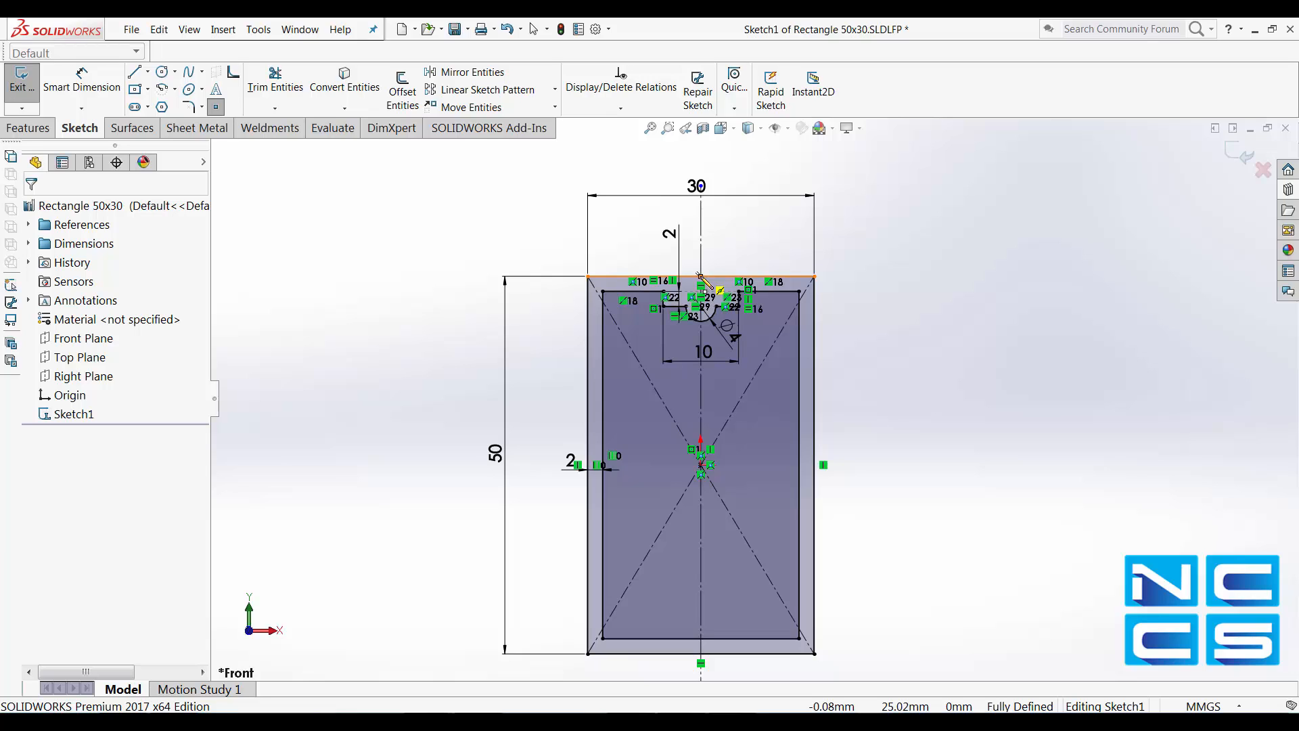
click(701, 276)
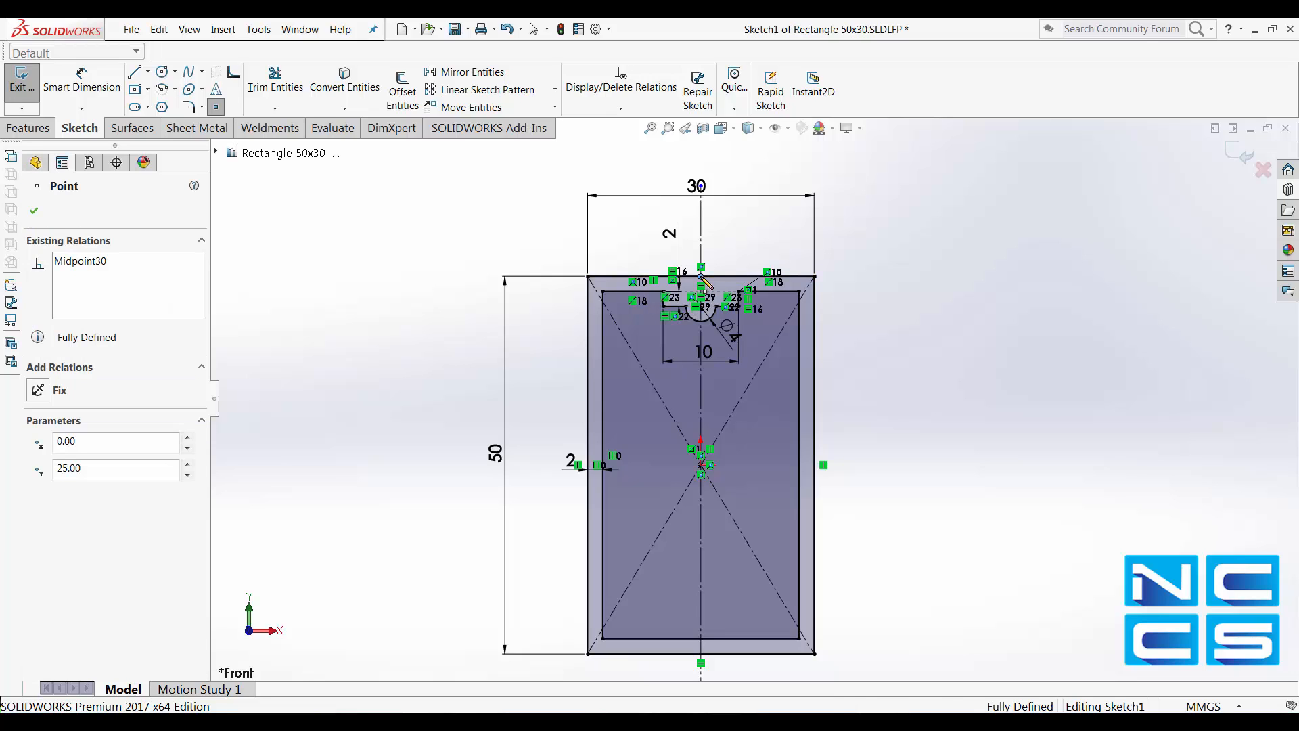
key(Escape)
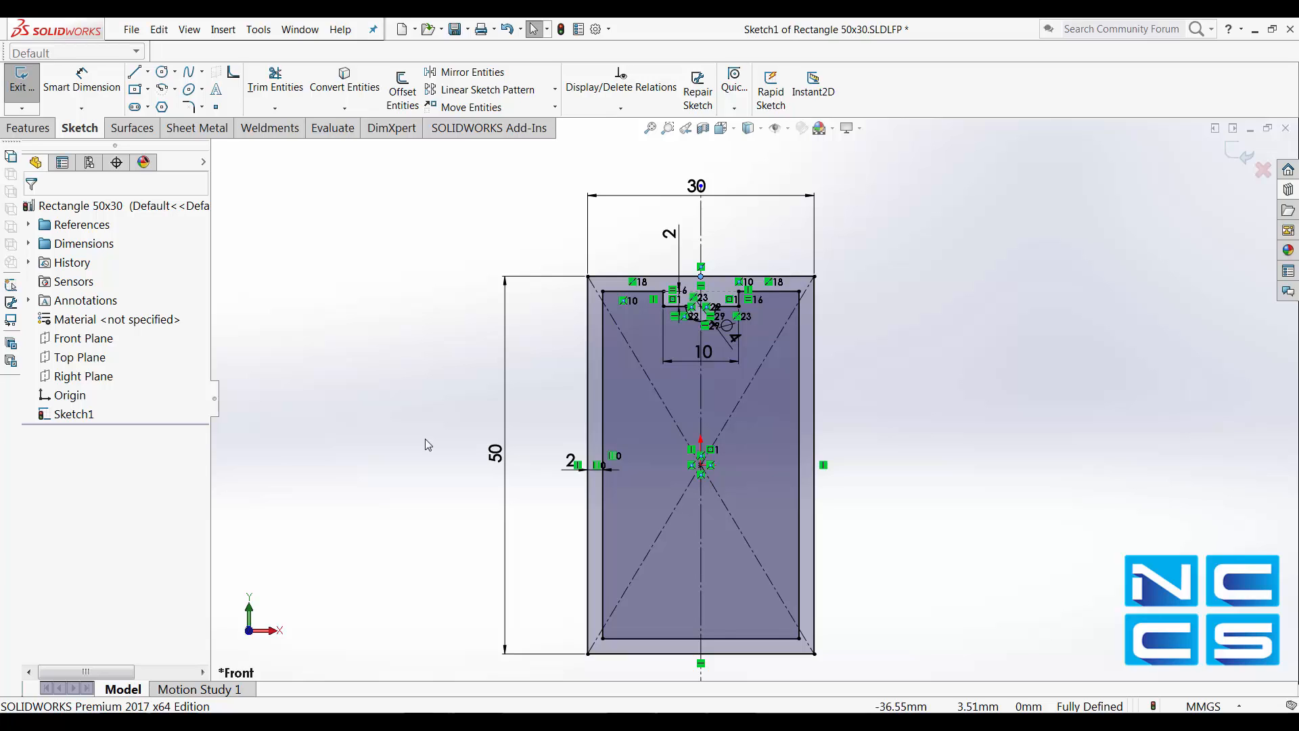
click(16, 94)
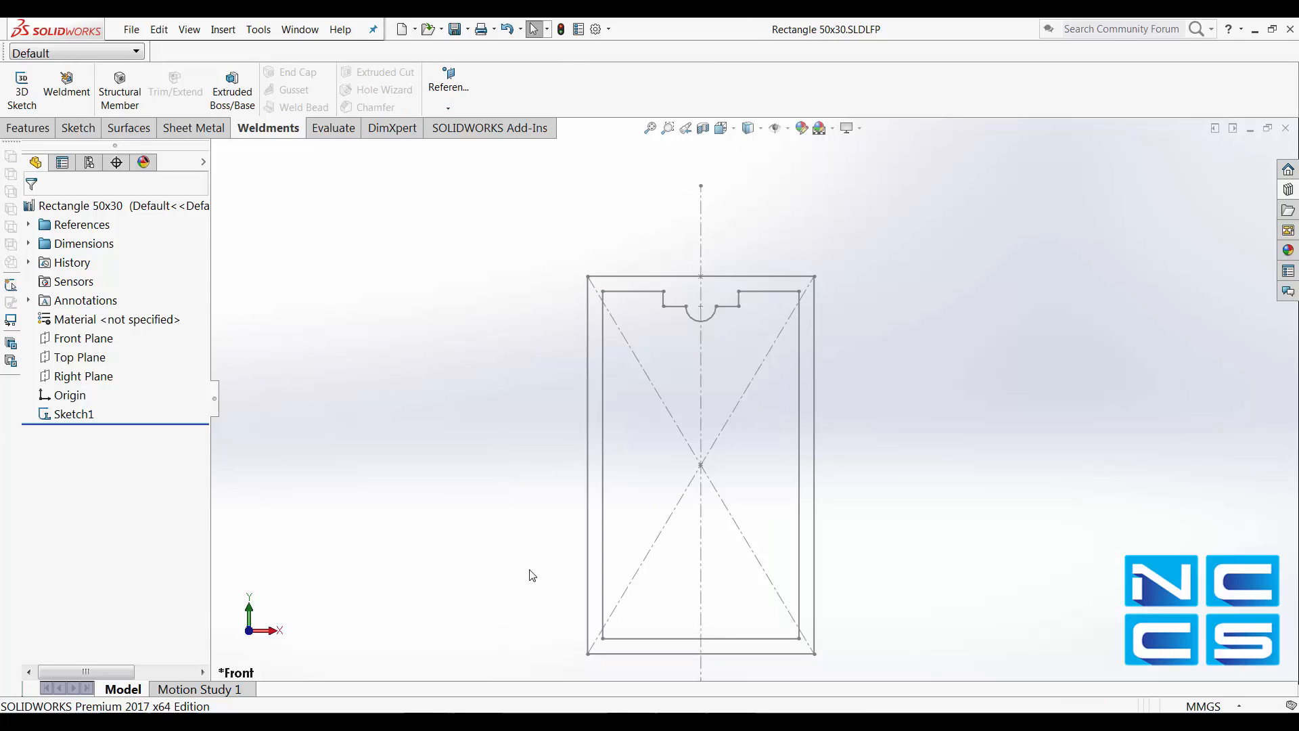
Step: Switch to the Part2 document and delete the Rhs 75X50X2.0 RHS structural member with its dependent items
mouse_move(404, 720)
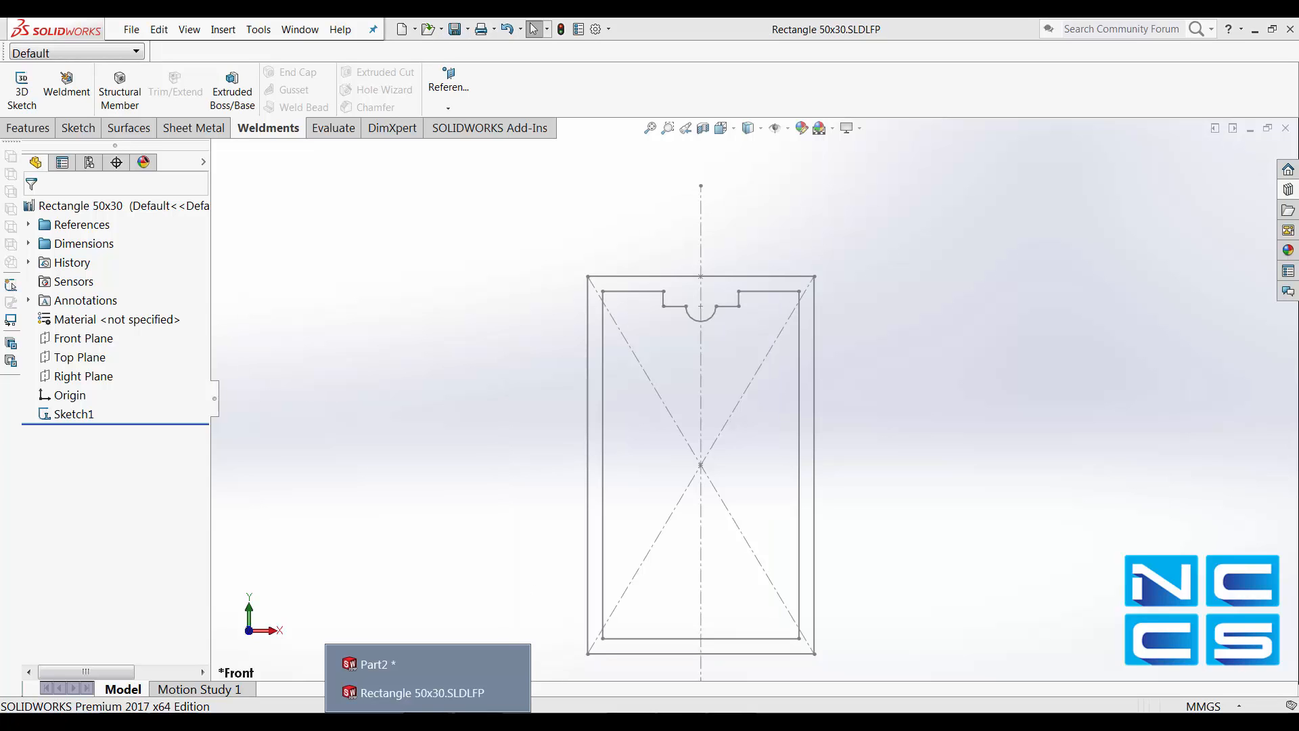
click(401, 667)
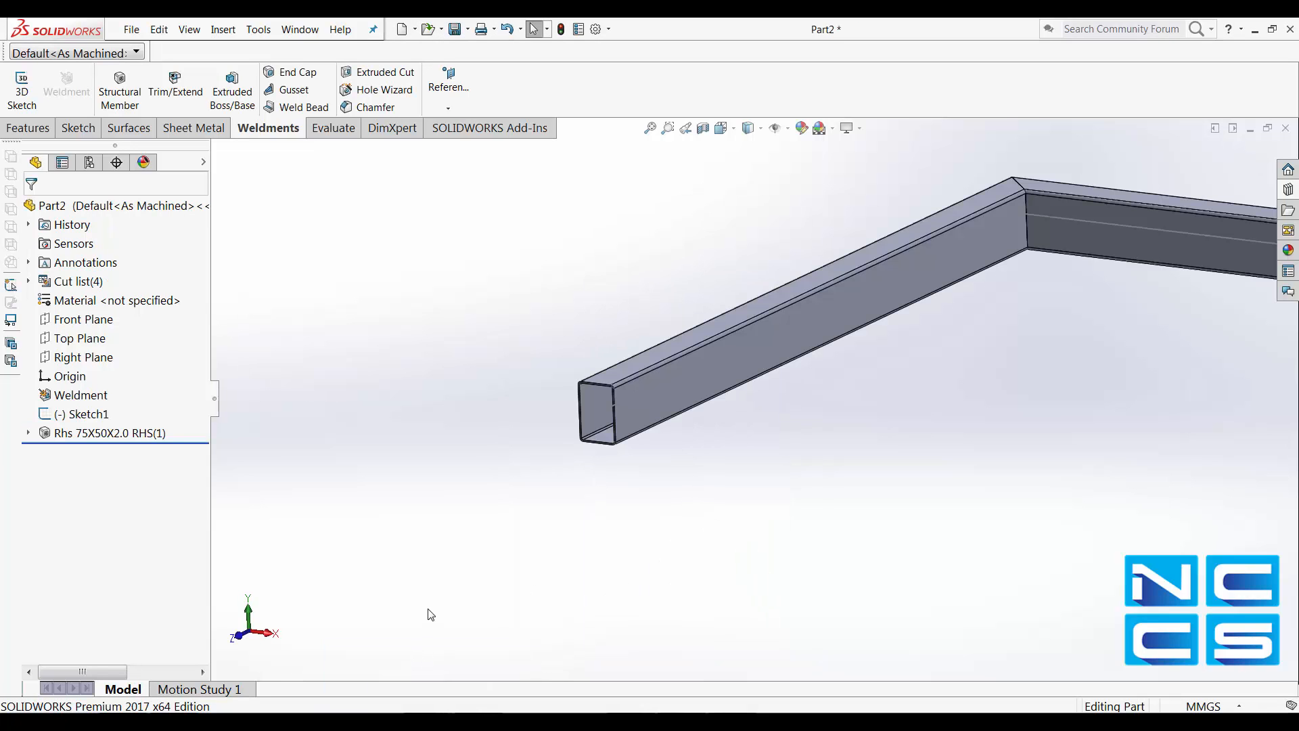
right_click(106, 433)
click(136, 504)
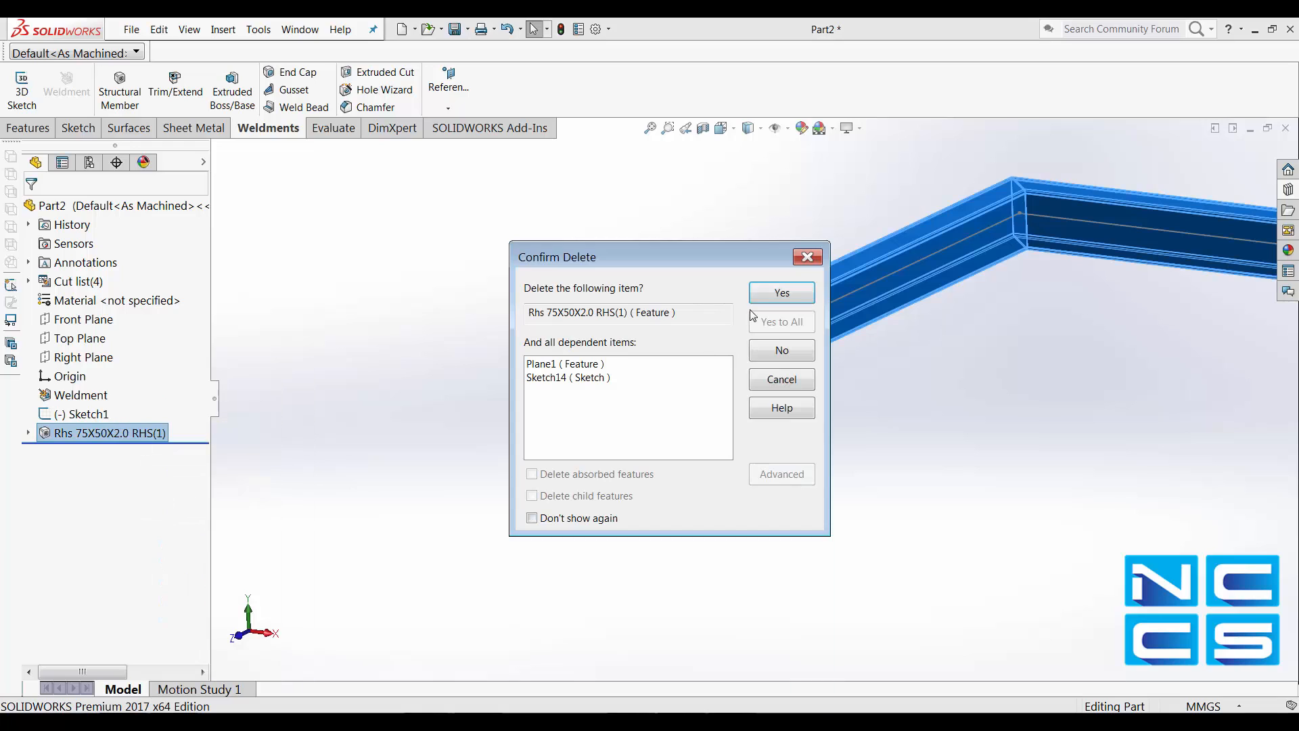
click(781, 293)
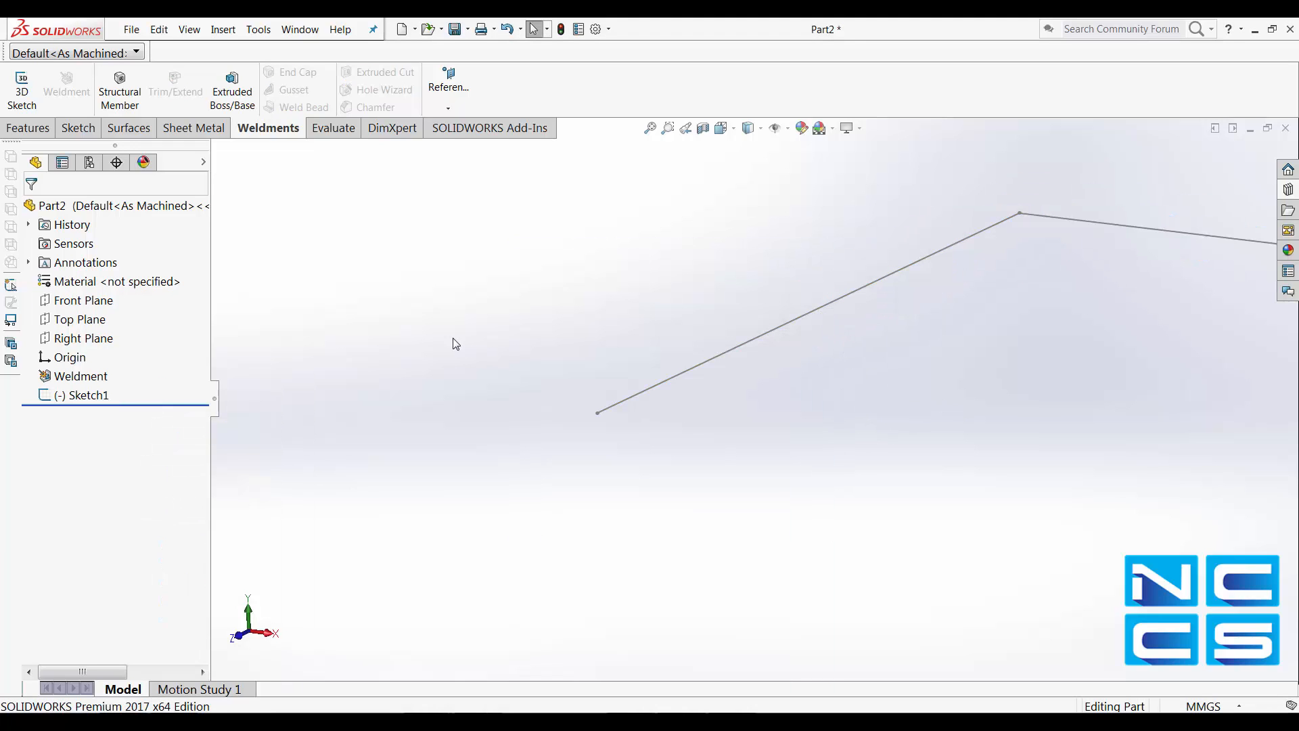
Step: Start a structural member from the BHP SECTIONS standard with type Custom Sections and size Rectangle 50x30
click(135, 90)
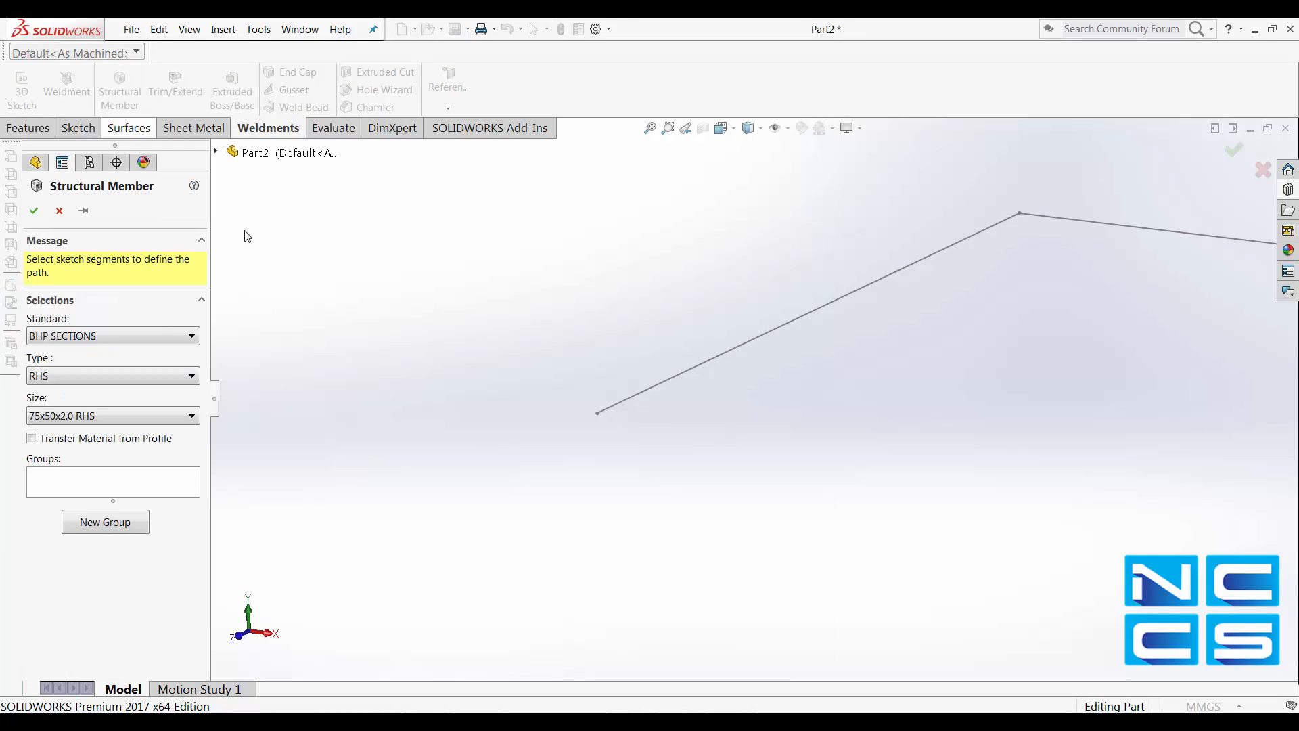
click(145, 379)
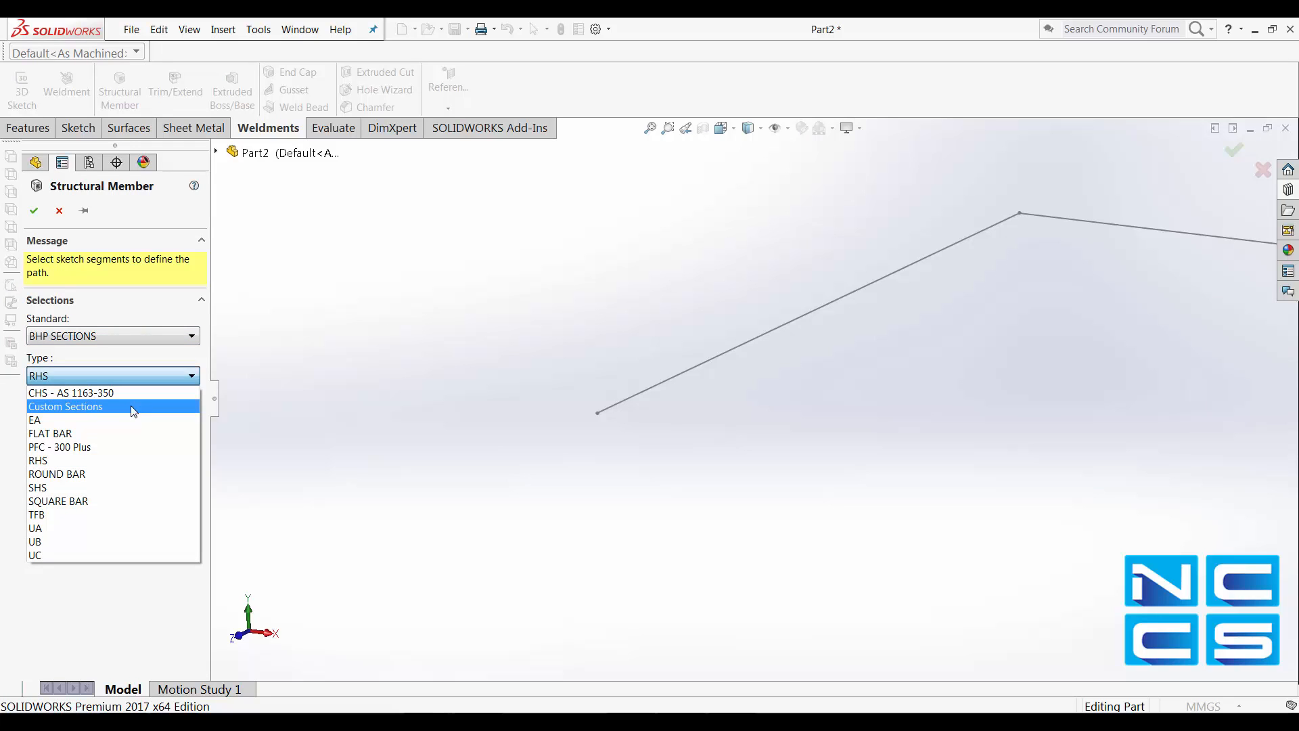
click(132, 407)
click(152, 415)
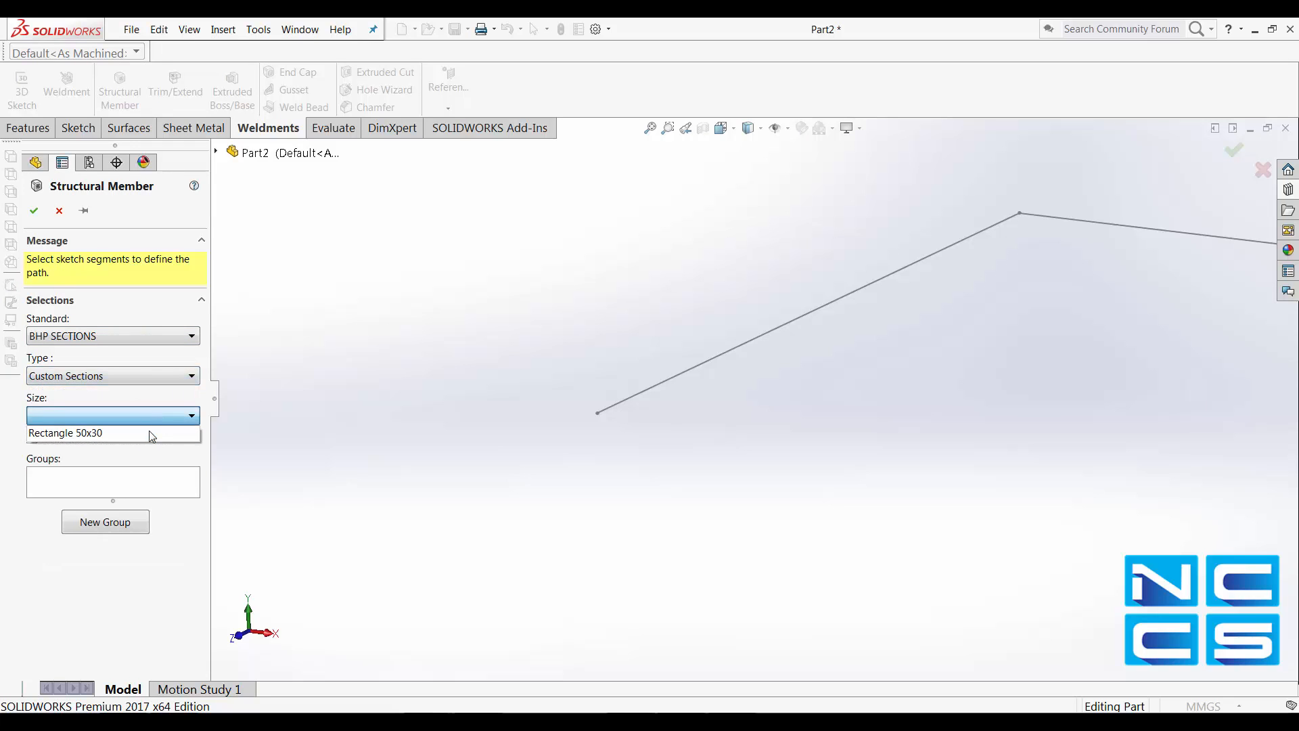
click(151, 433)
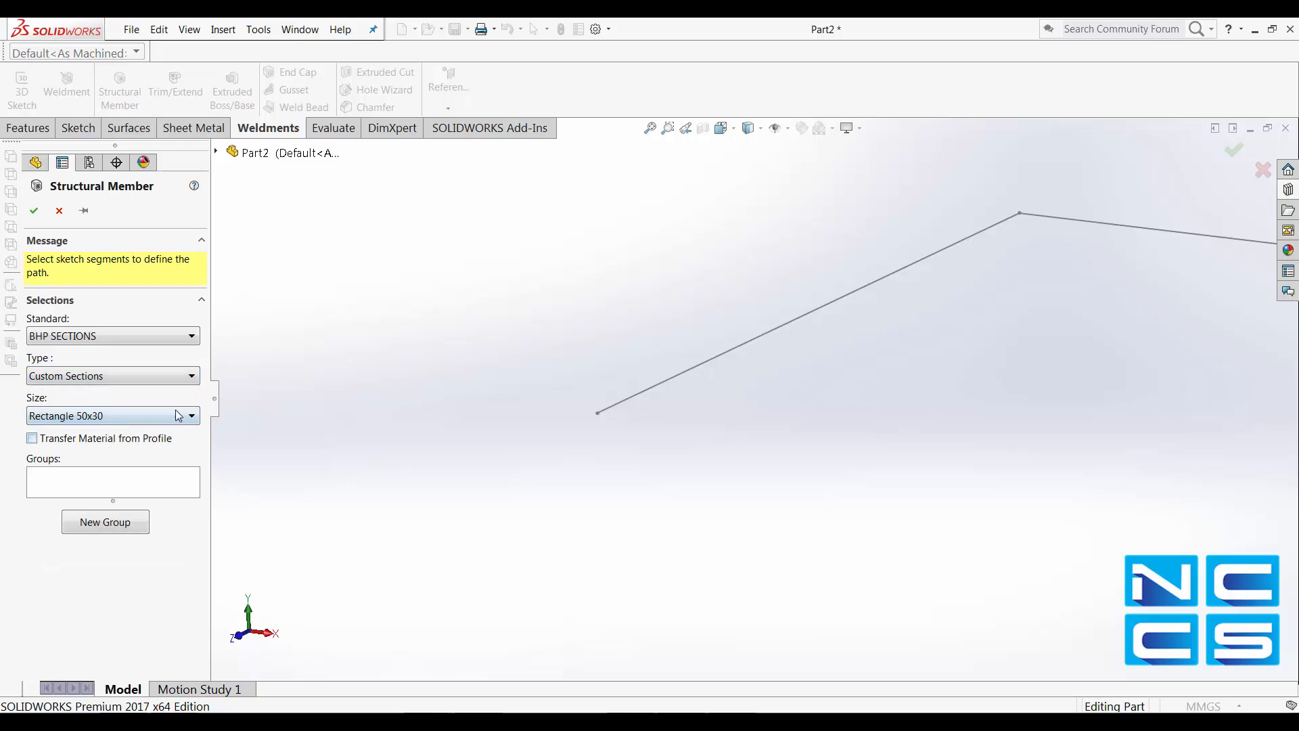
Step: Select the four connected lines of the frame sketch as the path segments of the structural member group
click(664, 385)
click(1172, 230)
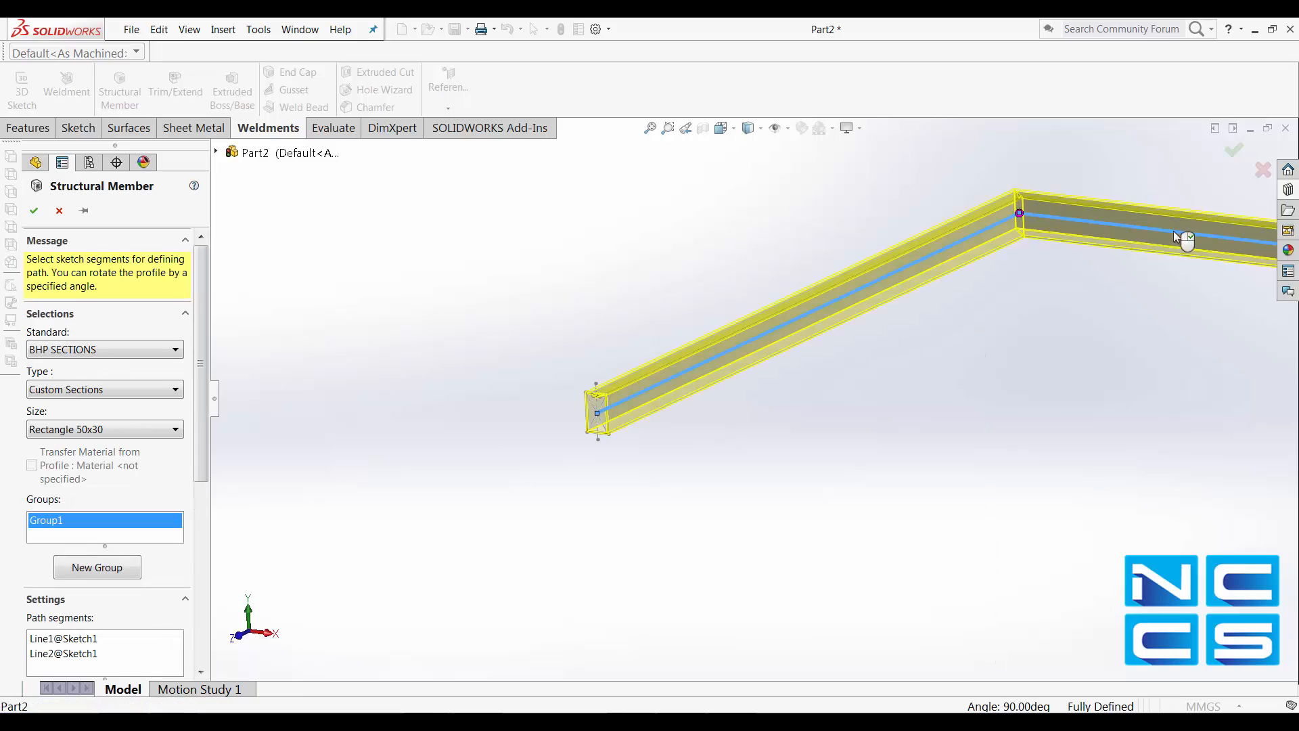
scroll(1155, 355, up, 3)
click(1191, 403)
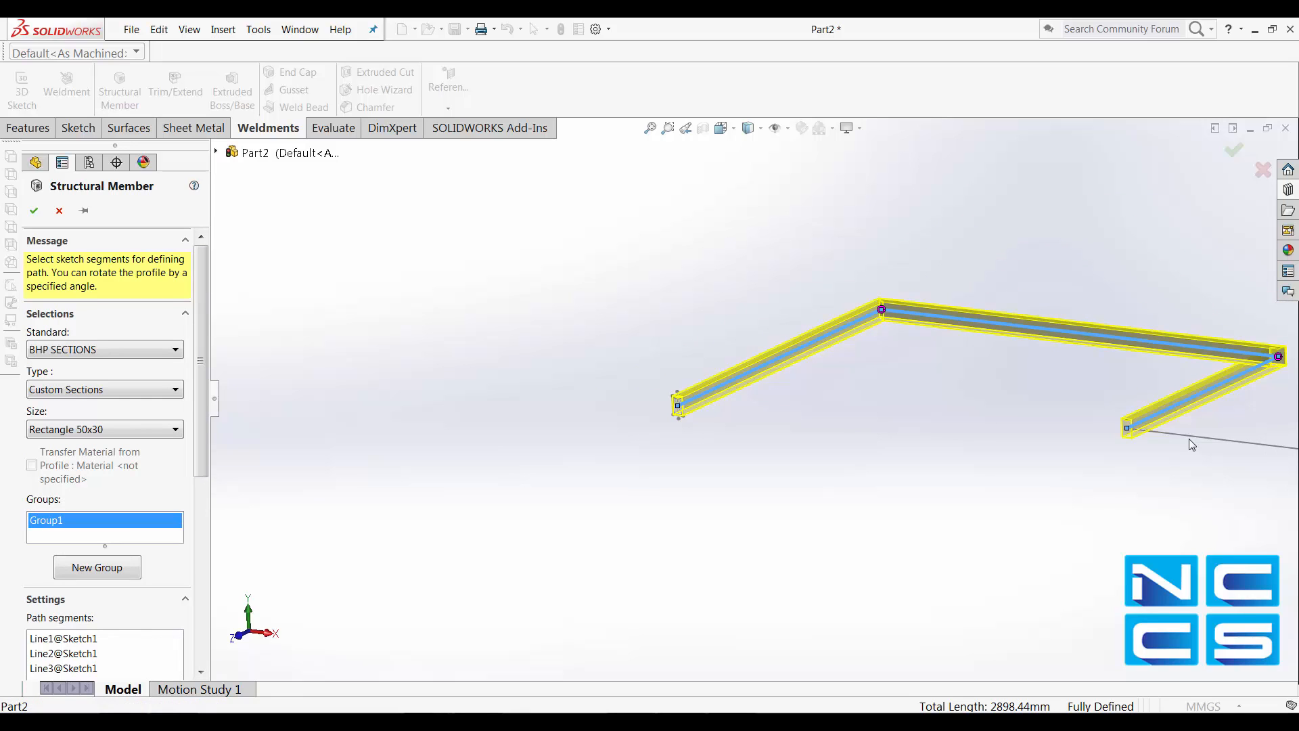
click(1190, 438)
scroll(554, 362, up, 3)
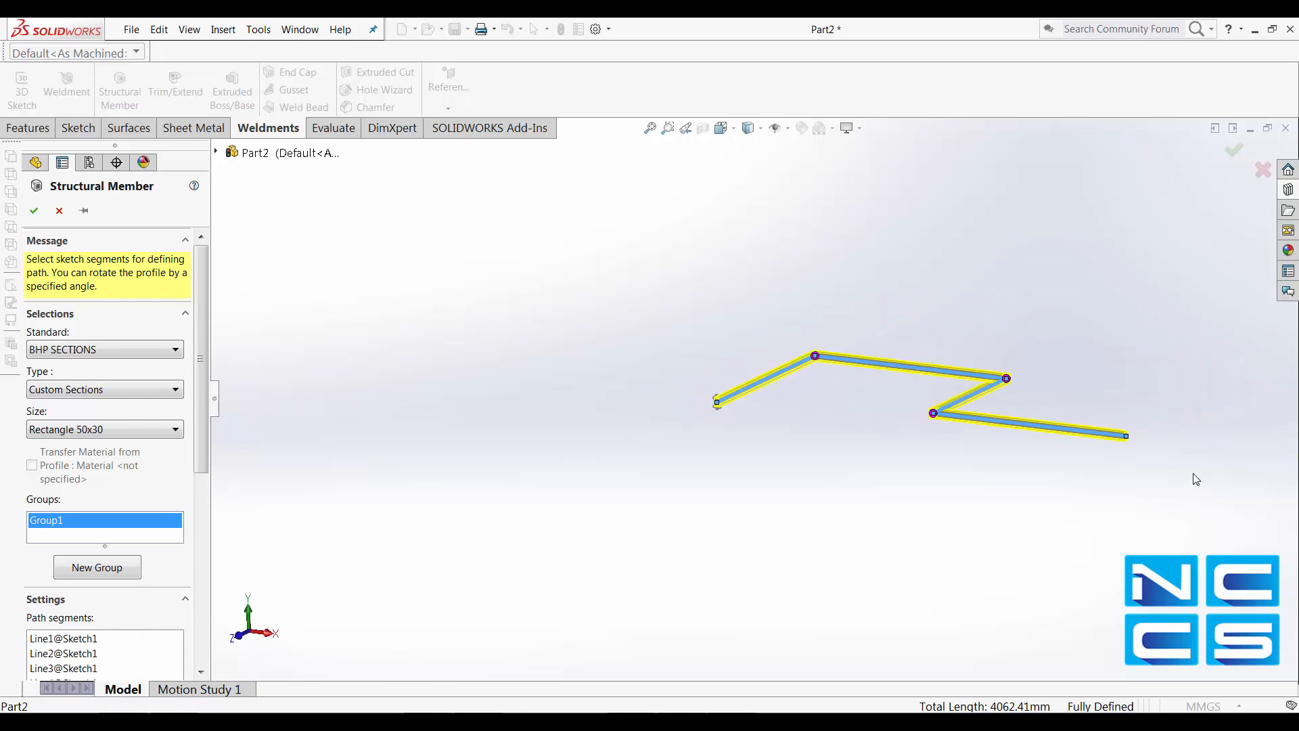
Step: Locate the profile so that the midpoint of its outer upper edge becomes the pierce point on the path
scroll(627, 420, down, 10)
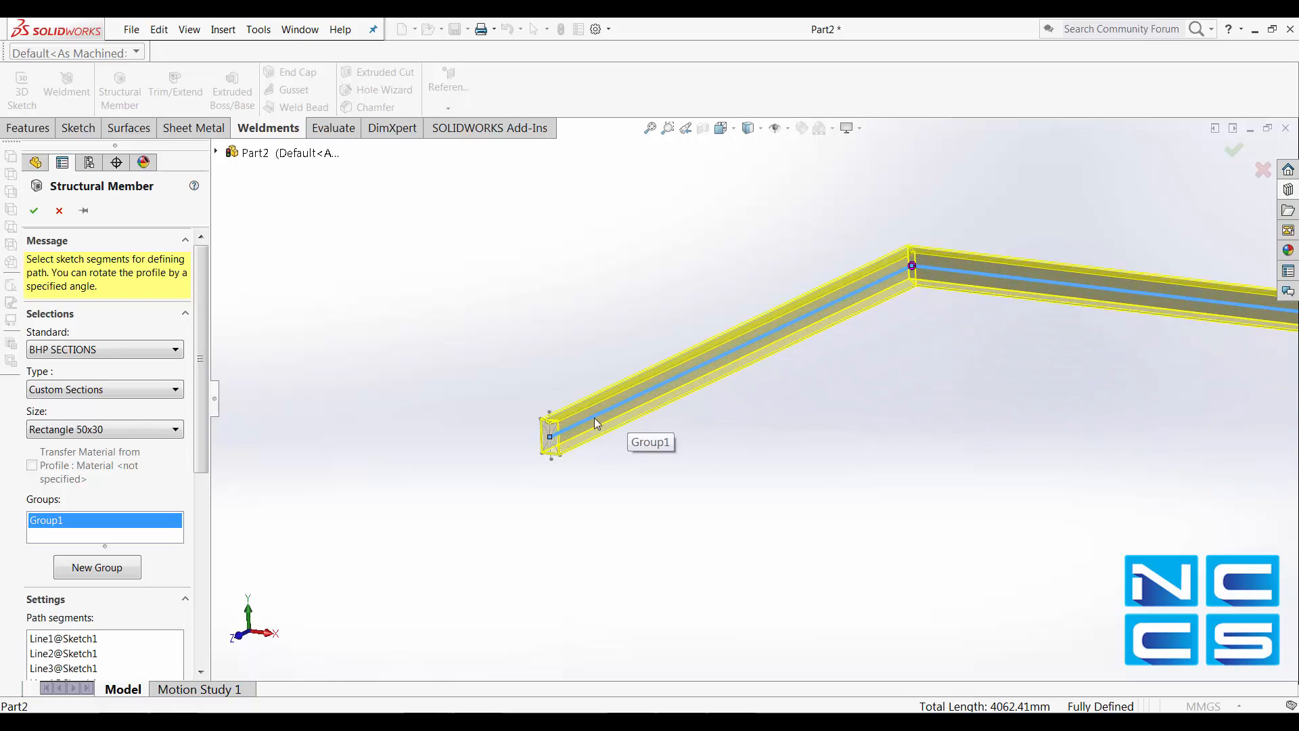
scroll(555, 468, down, 3)
scroll(583, 475, down, 1)
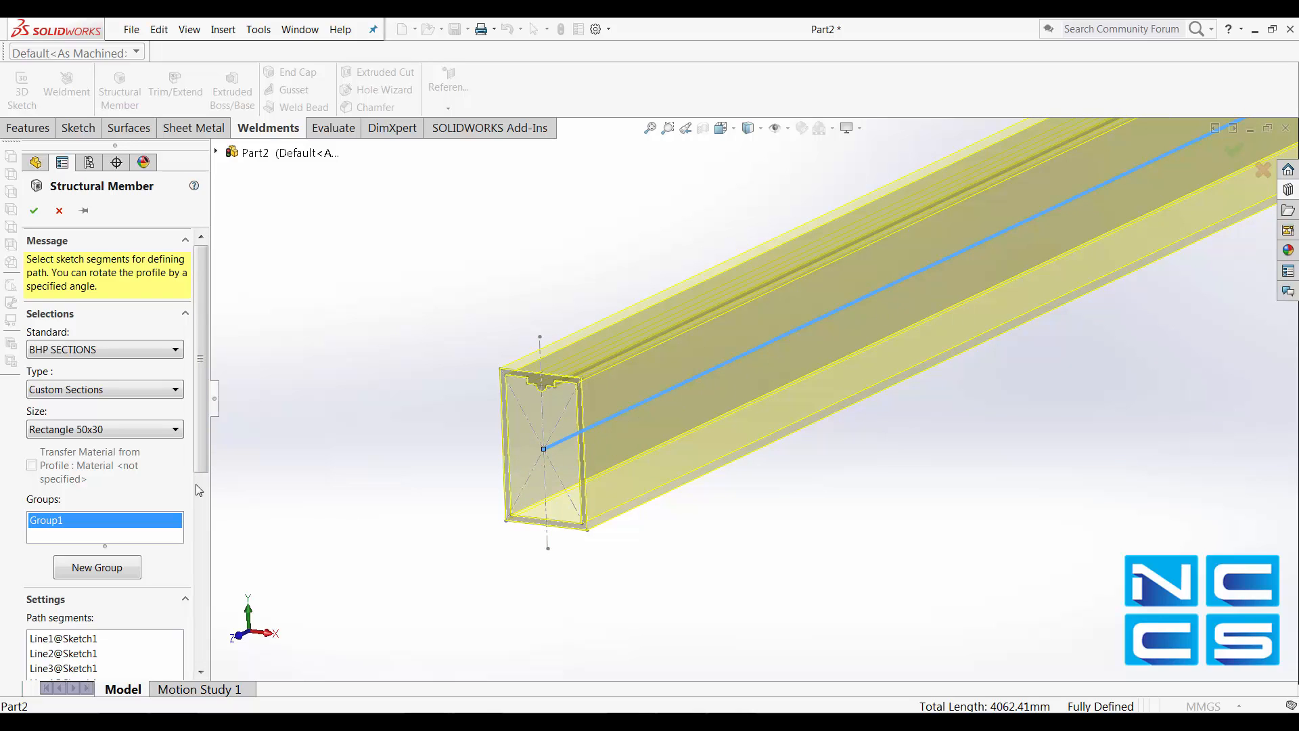
drag(205, 449, 202, 658)
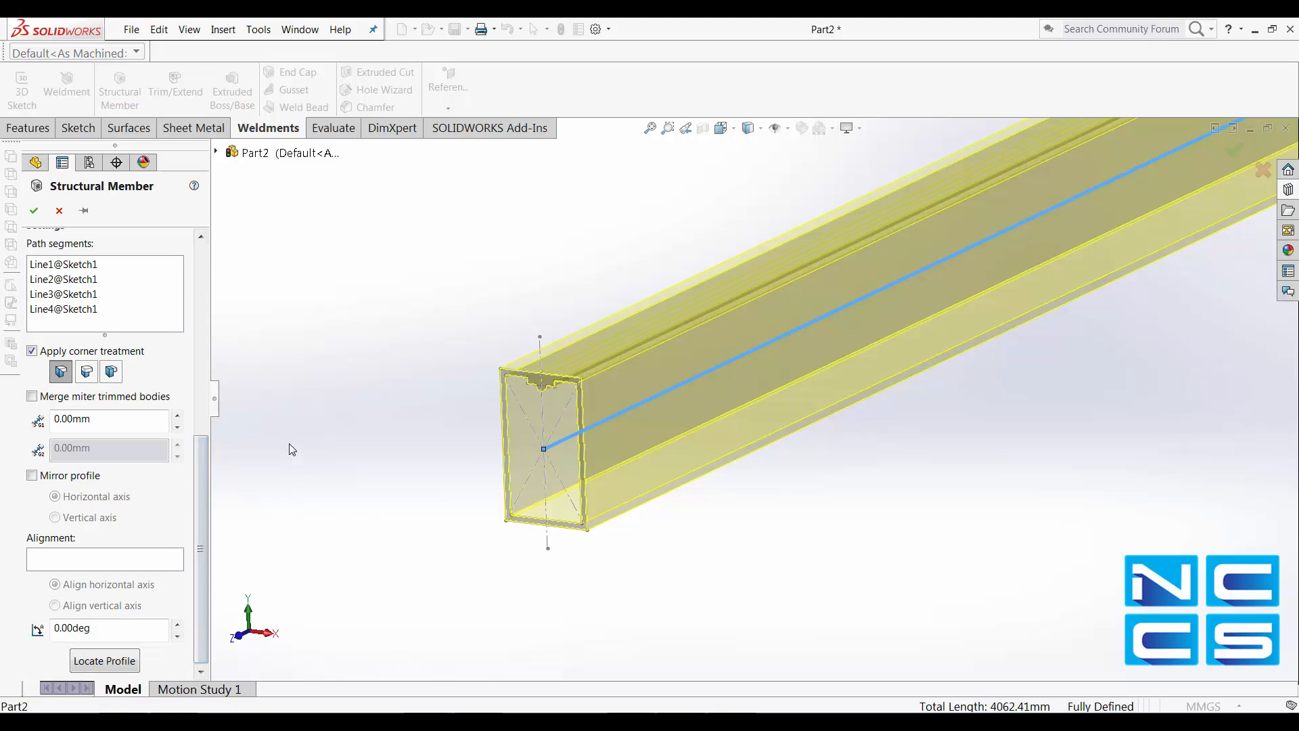
click(118, 666)
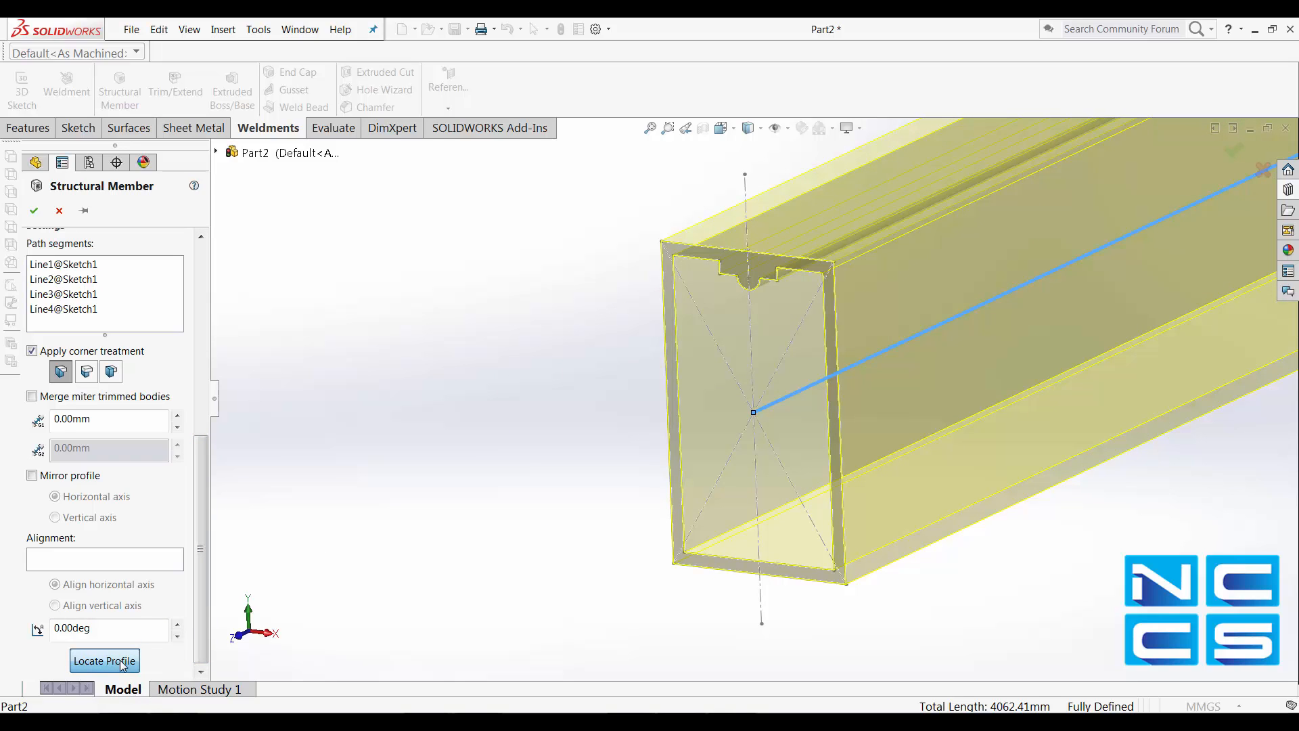
click(748, 252)
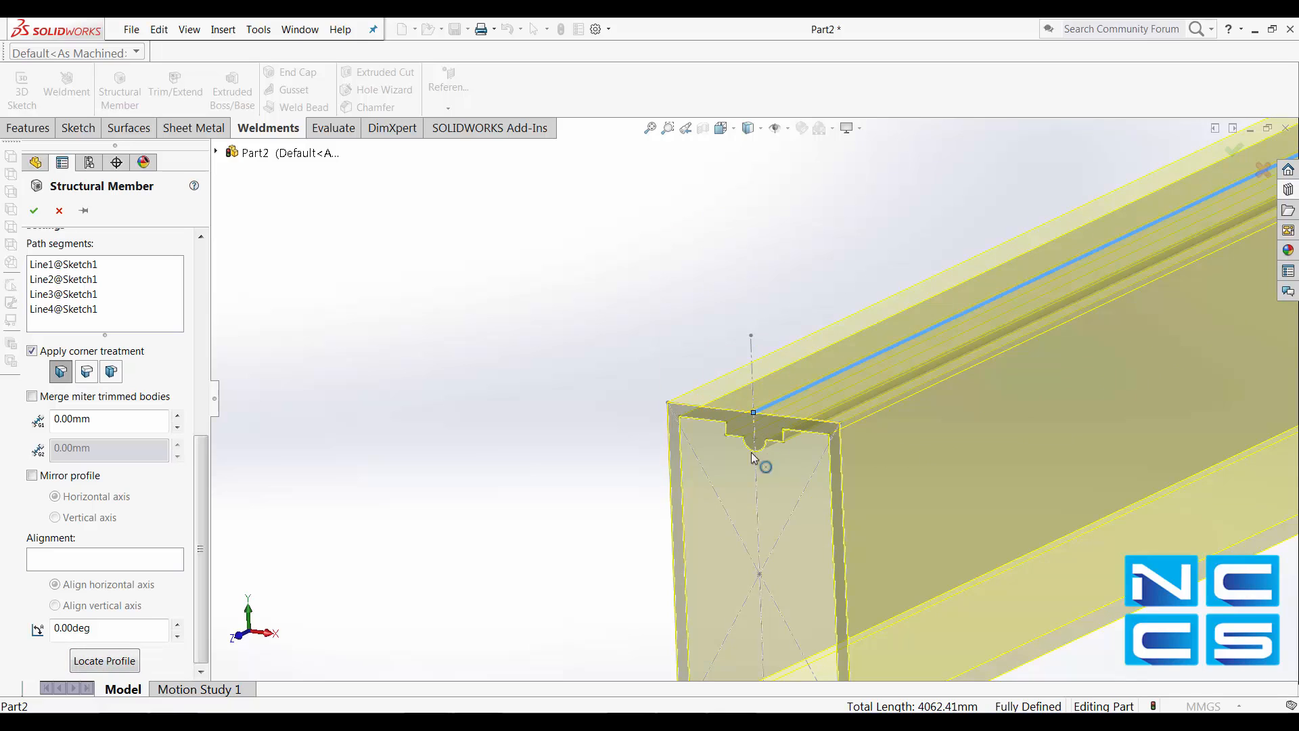
scroll(754, 418, up, 4)
scroll(927, 453, up, 5)
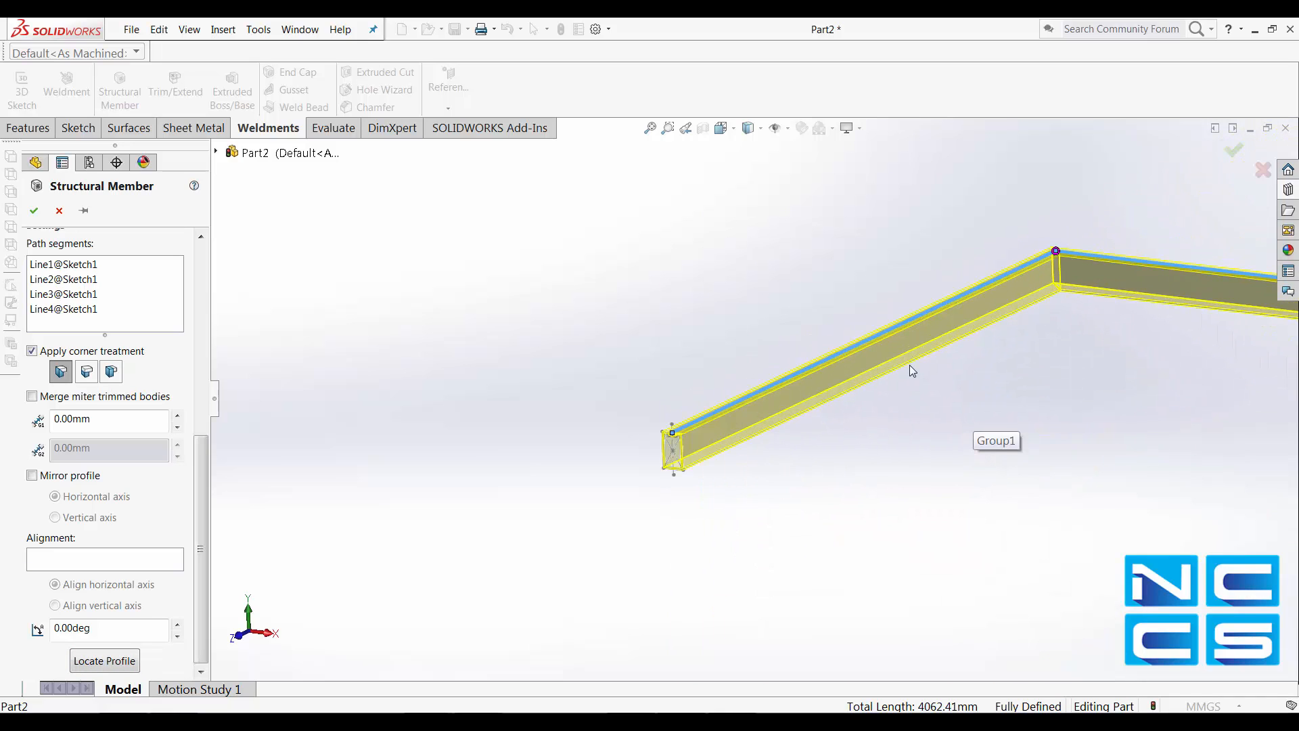
Step: Review the standard, type and size choices for the structural member, keeping BHP SECTIONS and Custom Sections
drag(197, 521, 193, 332)
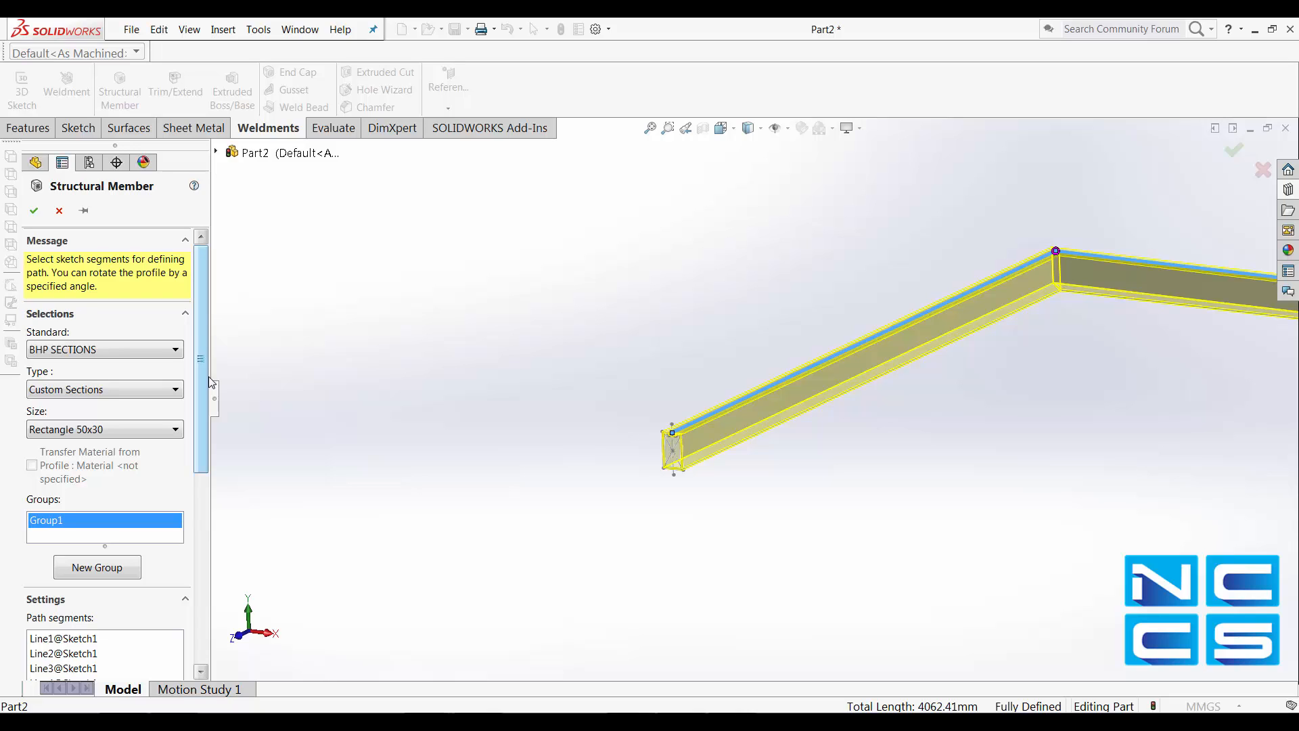
click(163, 350)
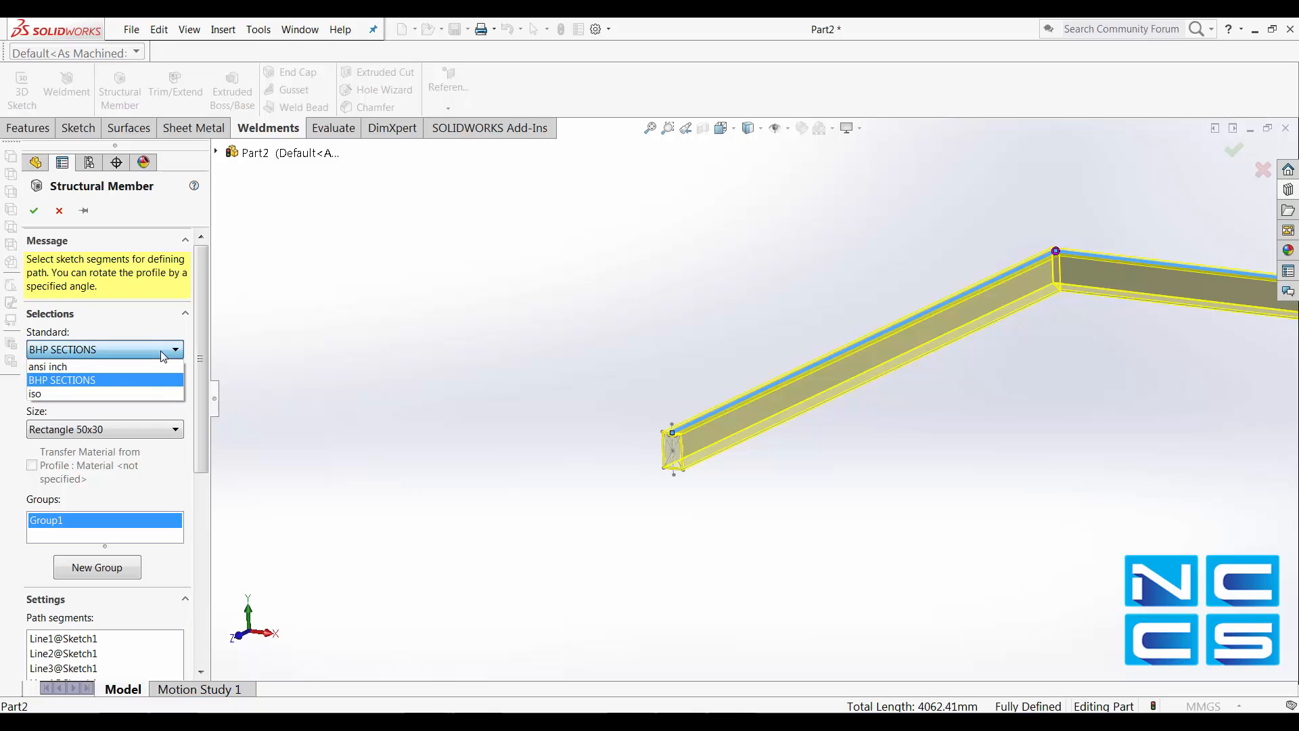
click(163, 380)
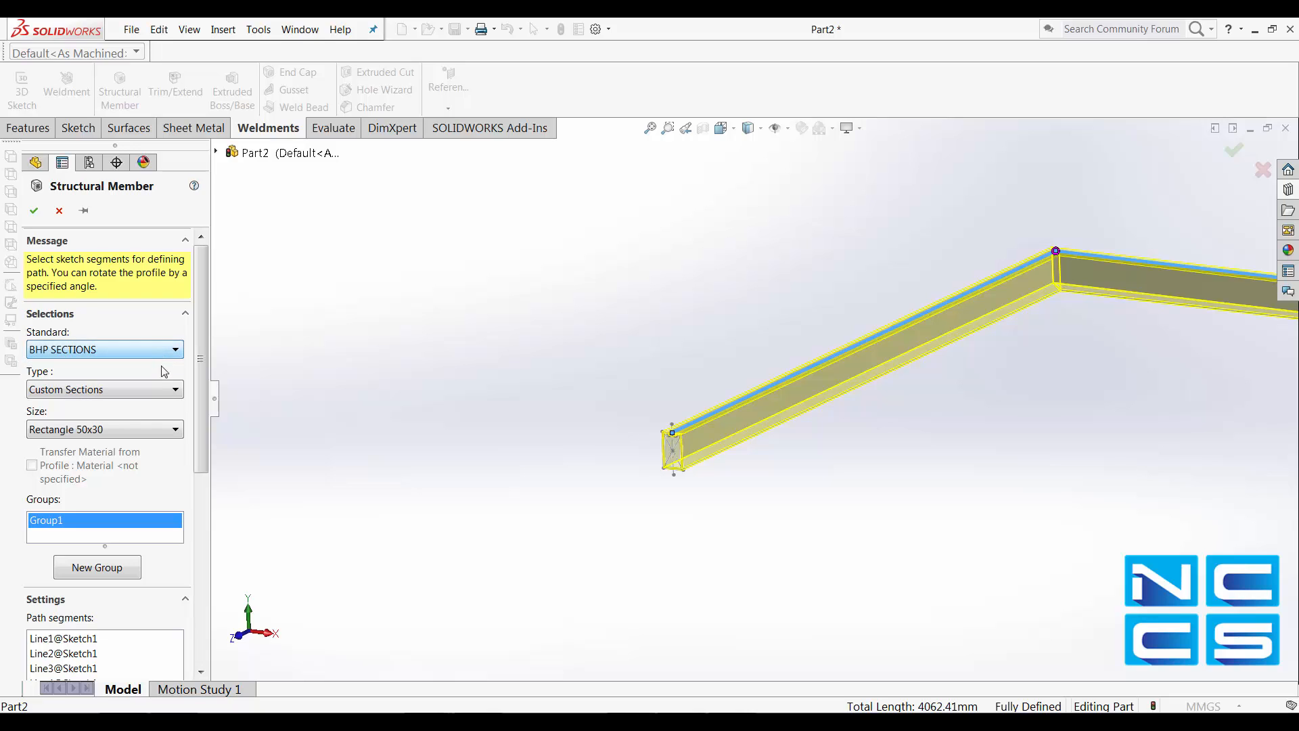
click(174, 391)
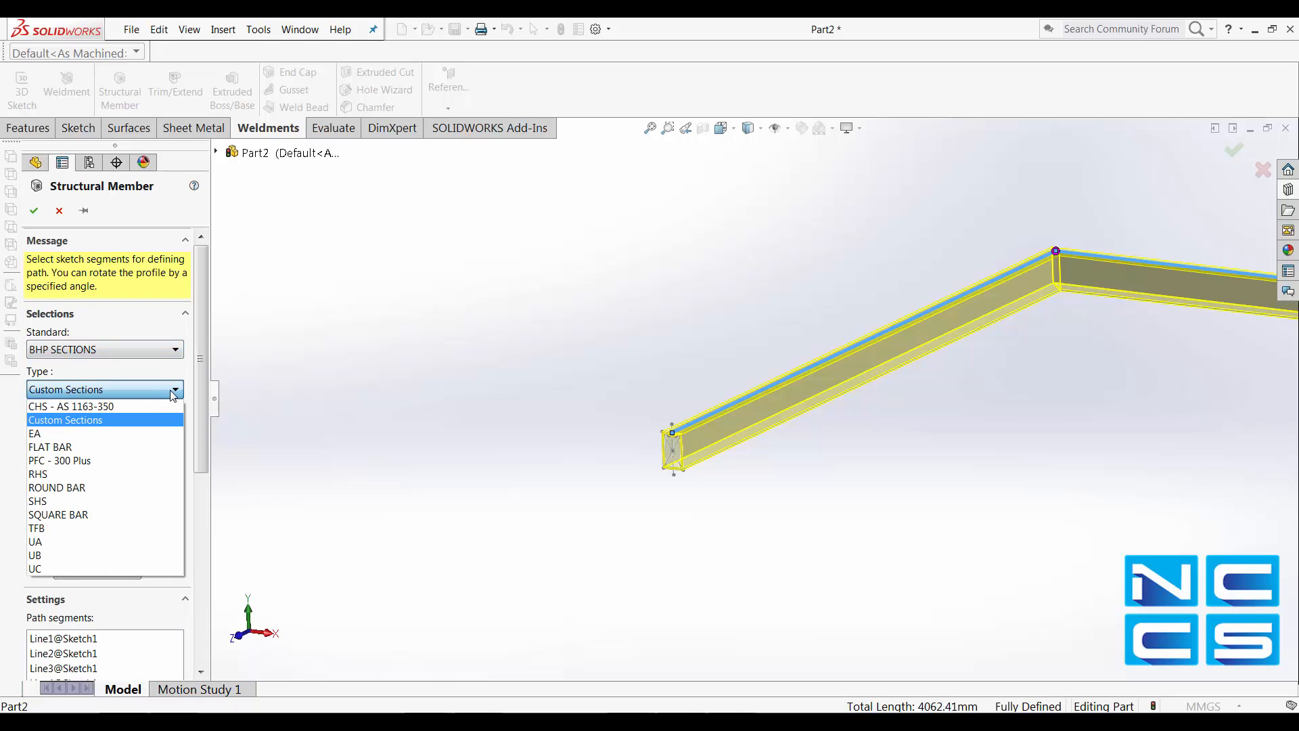
click(173, 393)
click(166, 430)
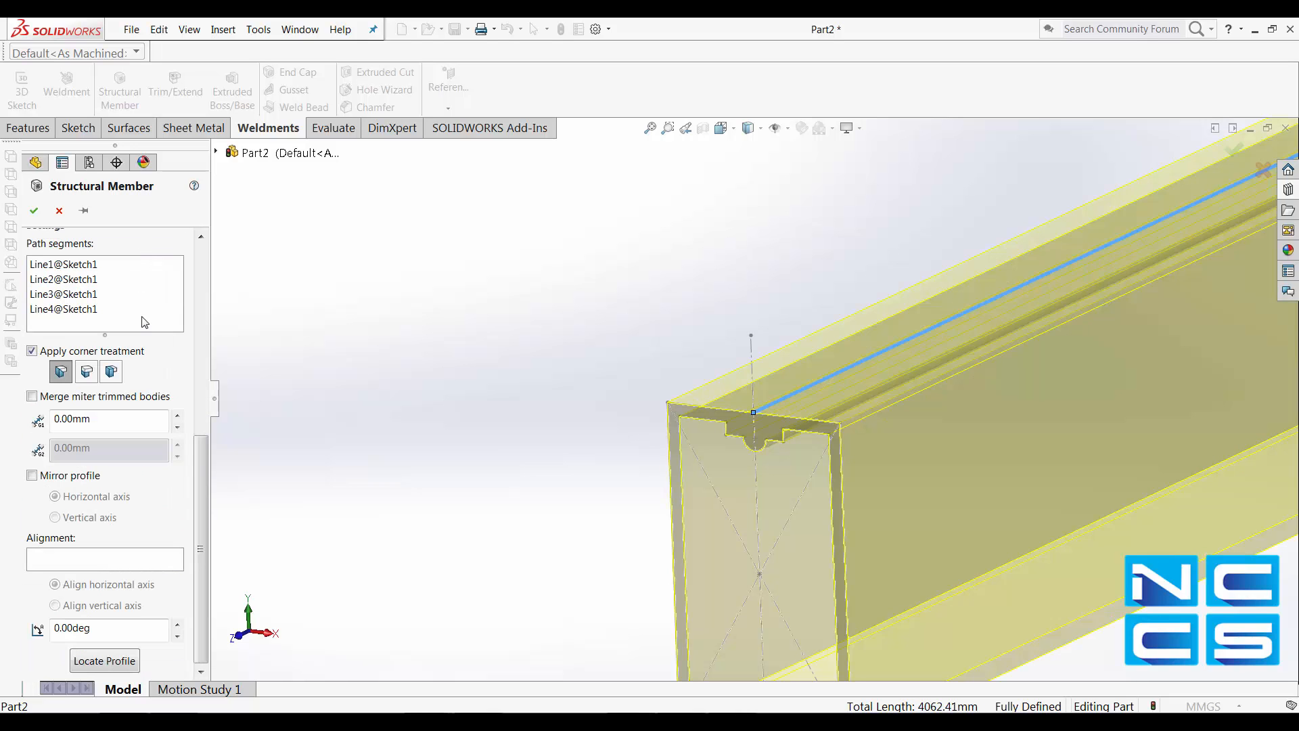
Step: Accept the structural member to create the frame bodies along the sketch
scroll(942, 563, up, 3)
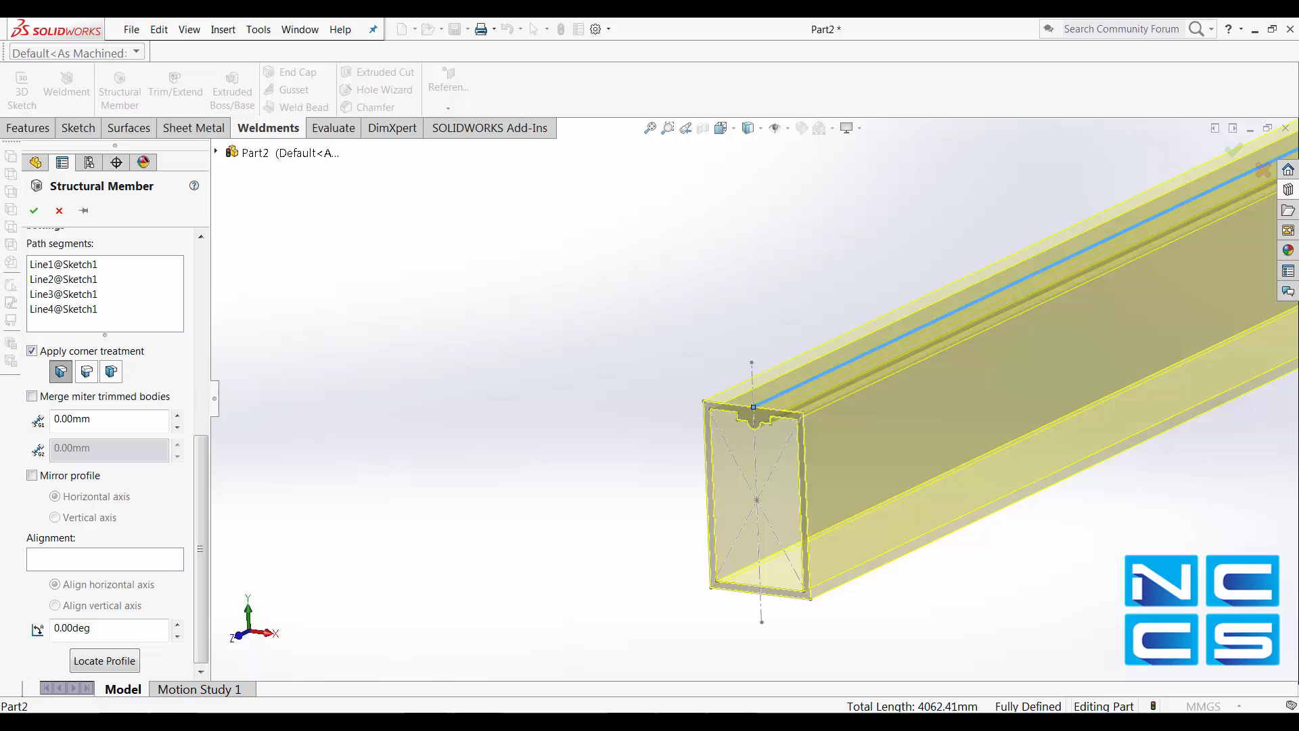
scroll(1180, 237, up, 4)
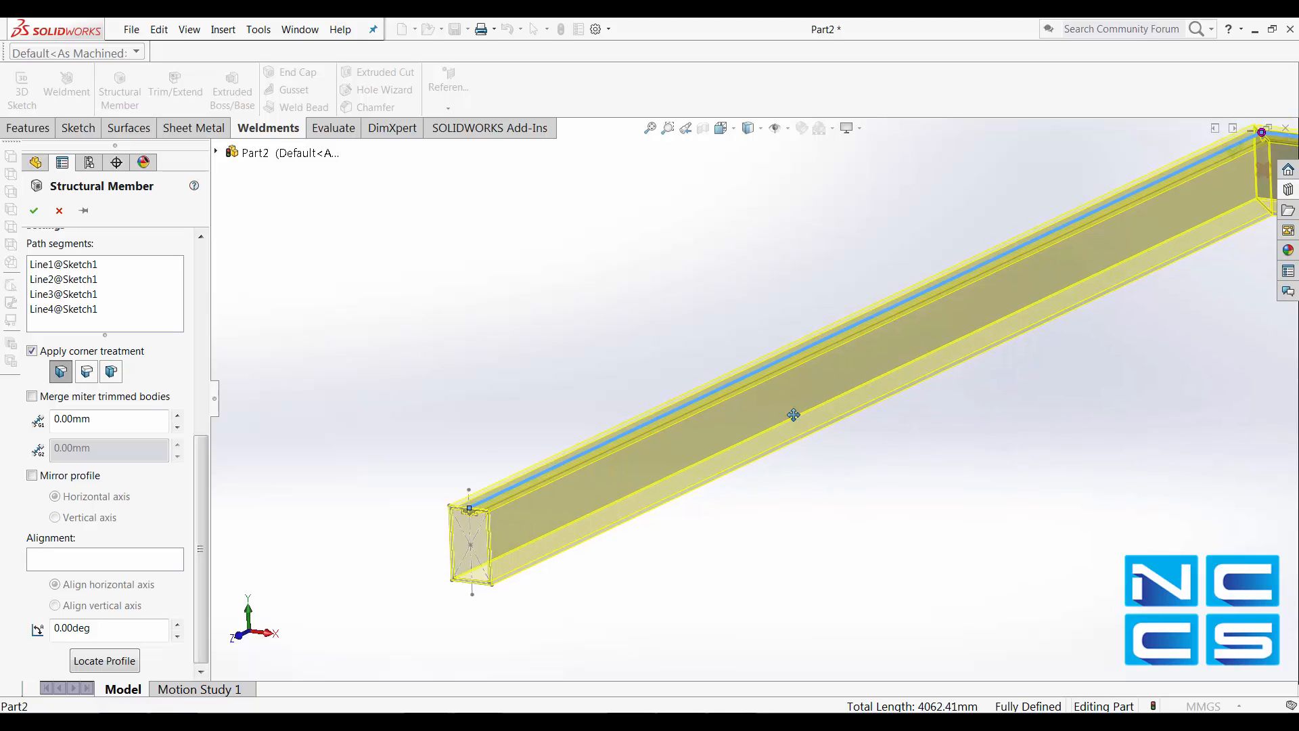
click(33, 211)
Step: Examine the frame's corner joint and the cross-section at the open end of the first member
scroll(1131, 244, down, 4)
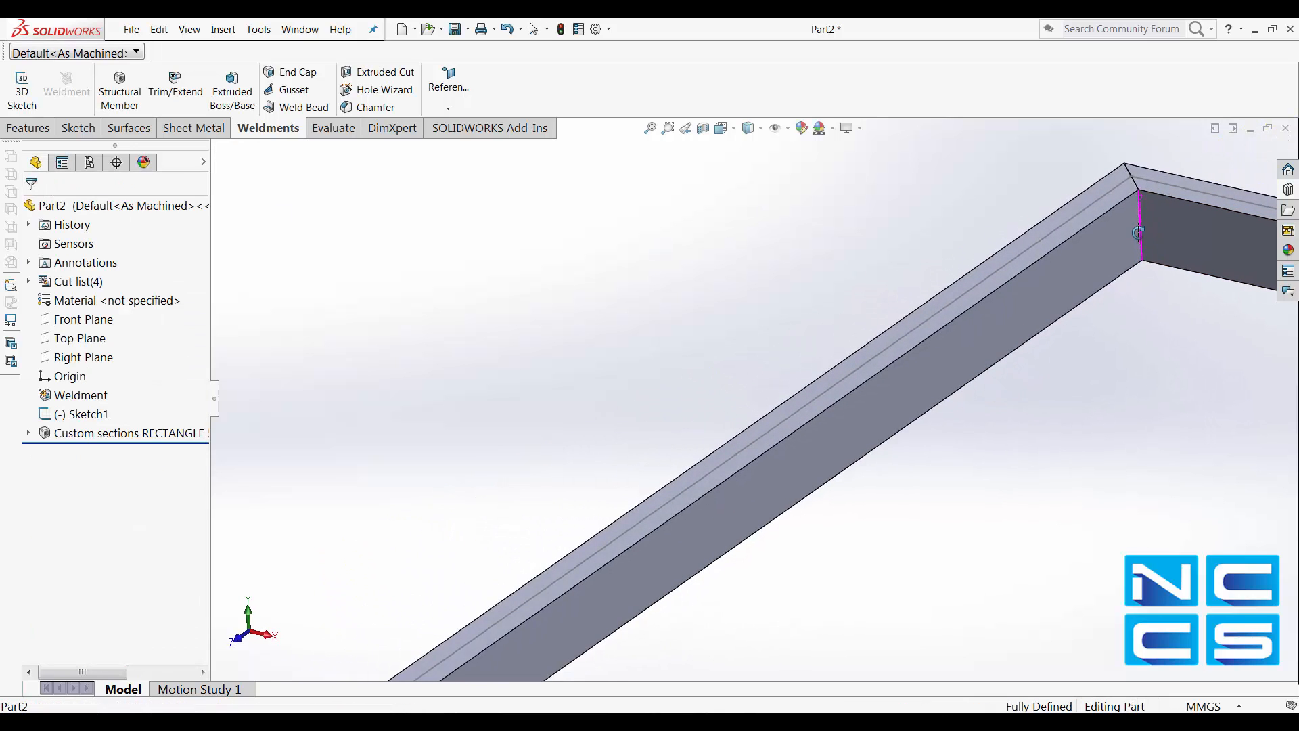
scroll(1127, 238, up, 1)
middle_drag(726, 539, 761, 448)
scroll(556, 566, down, 3)
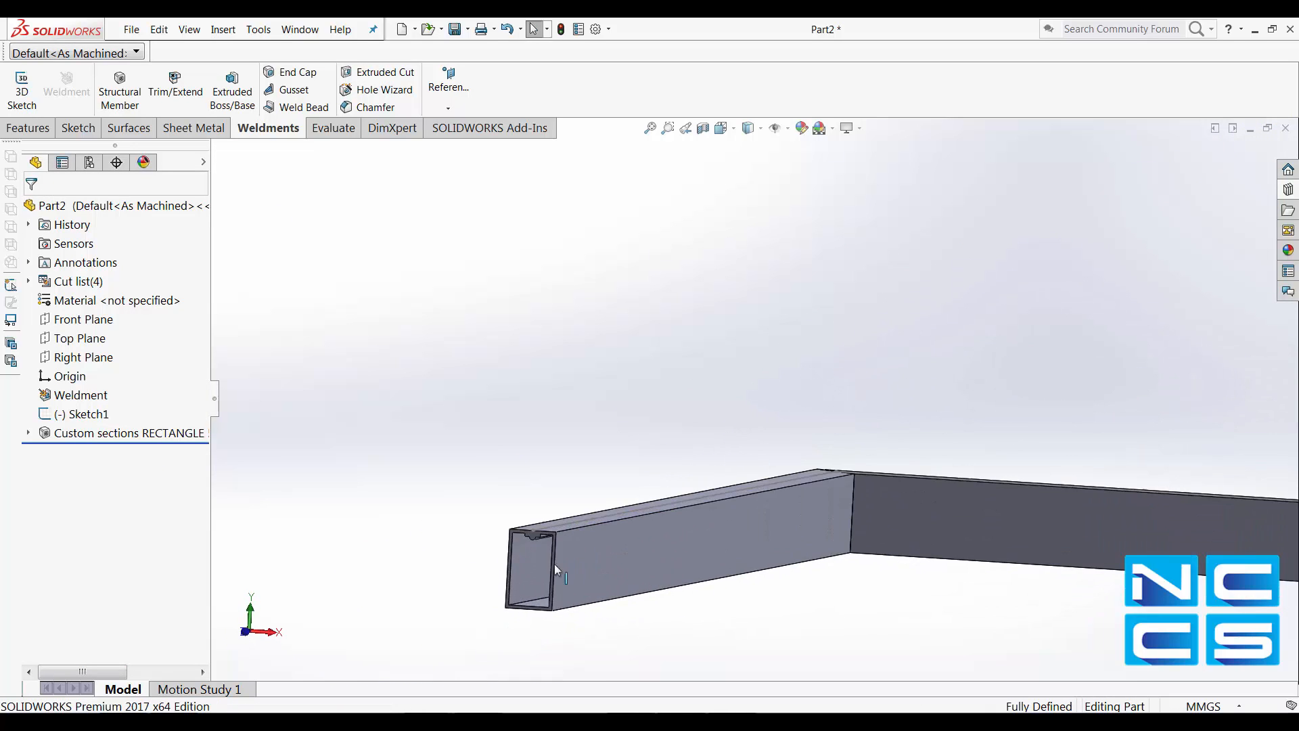
scroll(492, 574, down, 3)
scroll(689, 525, down, 2)
middle_drag(616, 544, 936, 417)
scroll(640, 541, up, 5)
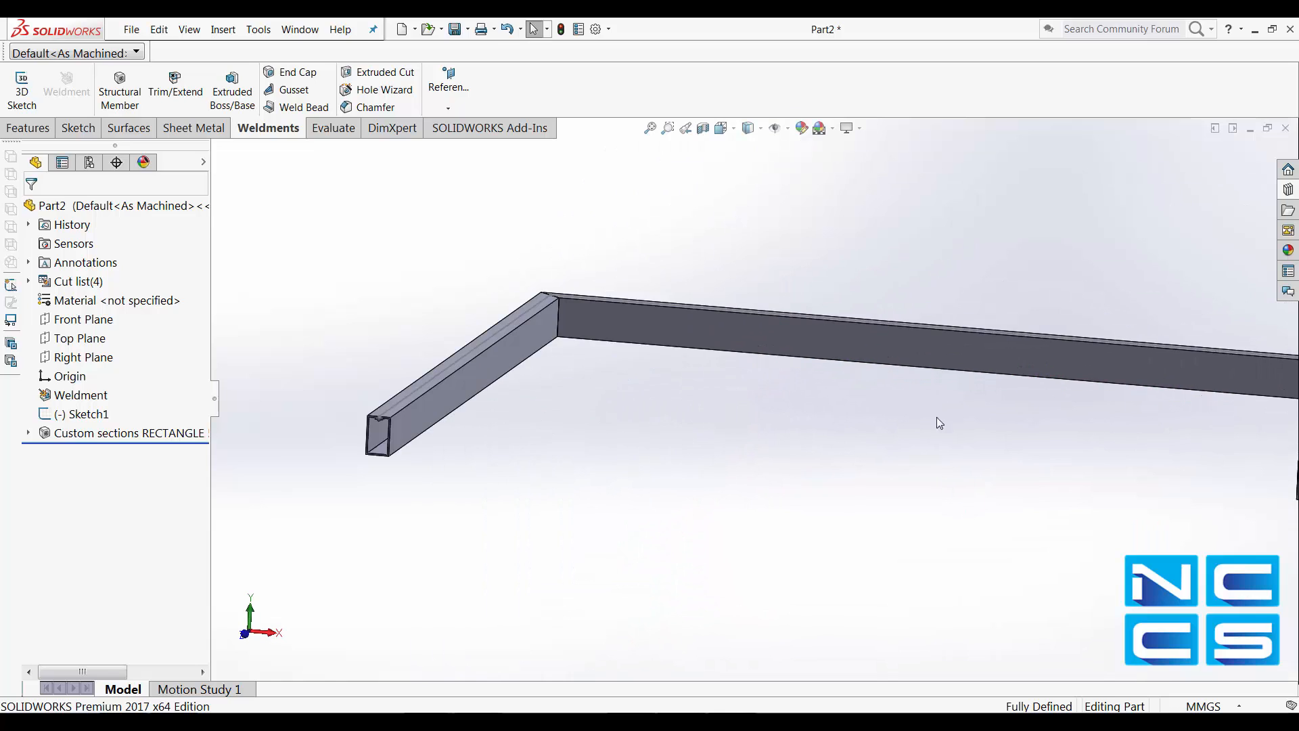
scroll(449, 444, down, 5)
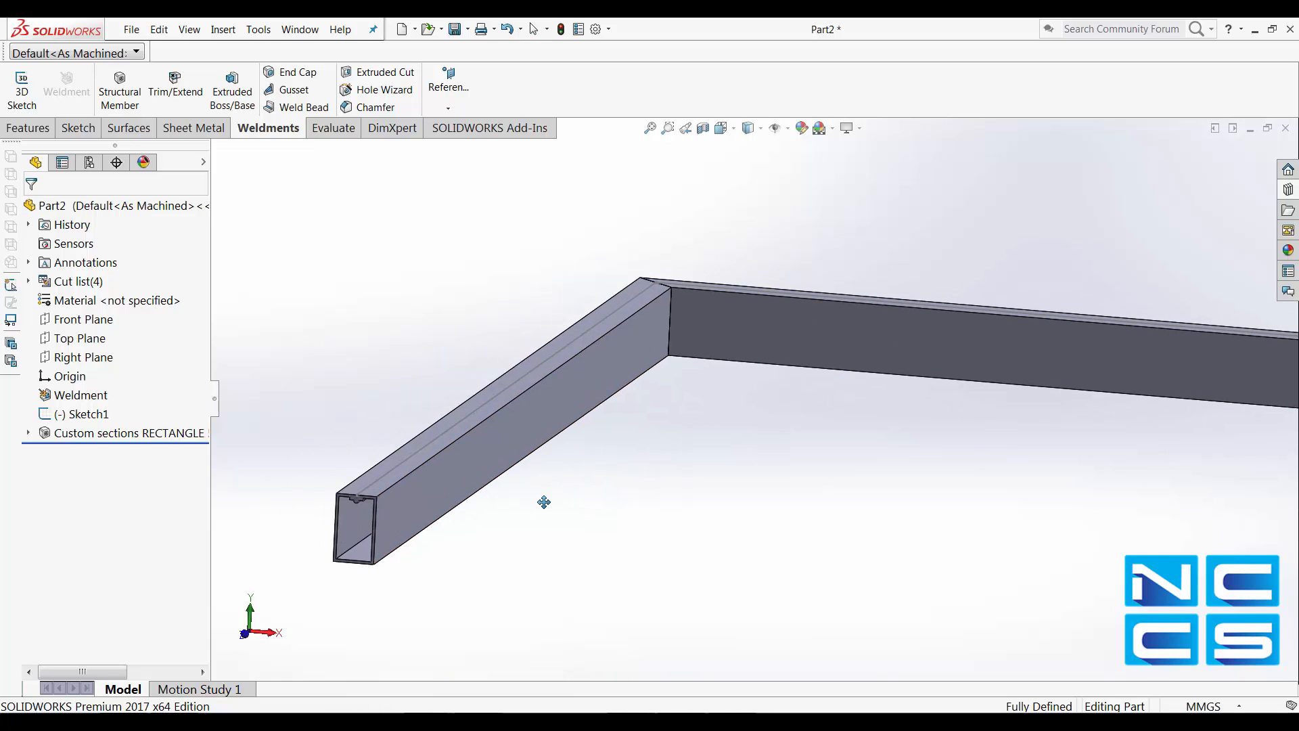